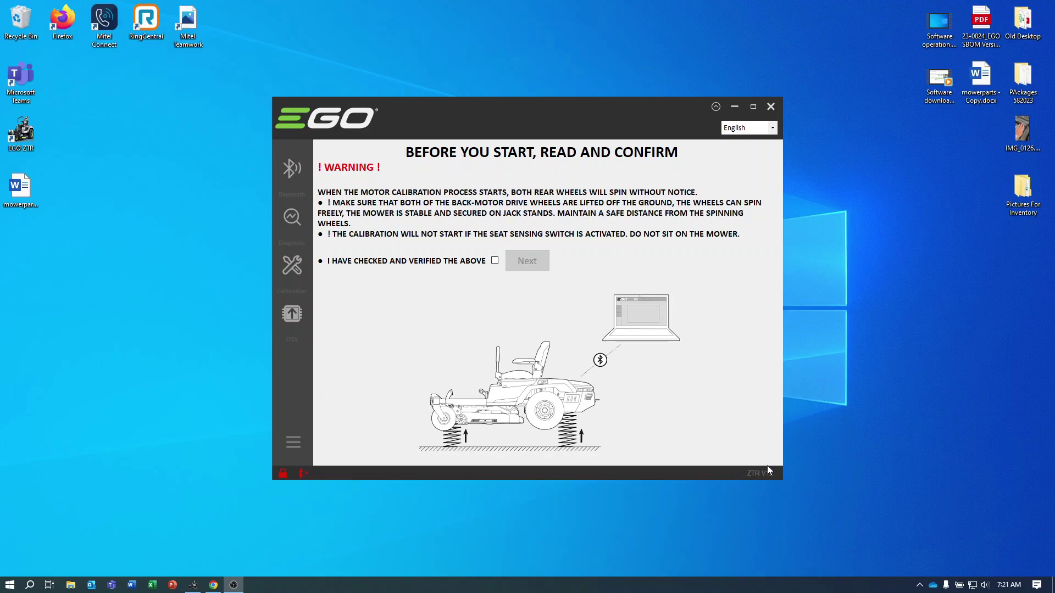
Start closing EGO ZTR diagnosis software with its window close button
click(771, 107)
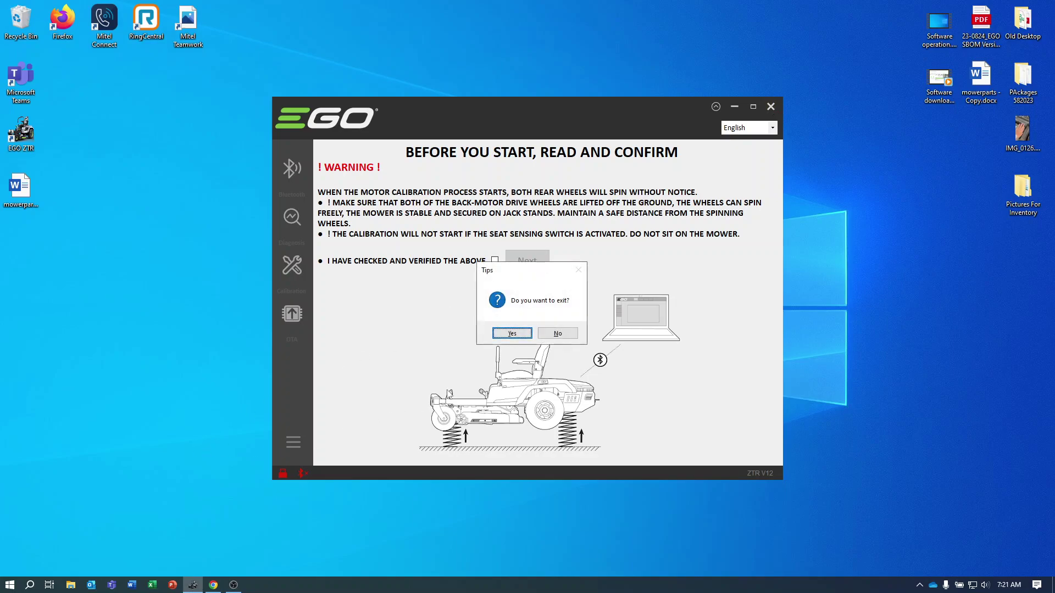
Confirm exiting the diagnosis program and open Apps & features in Windows Settings
click(516, 334)
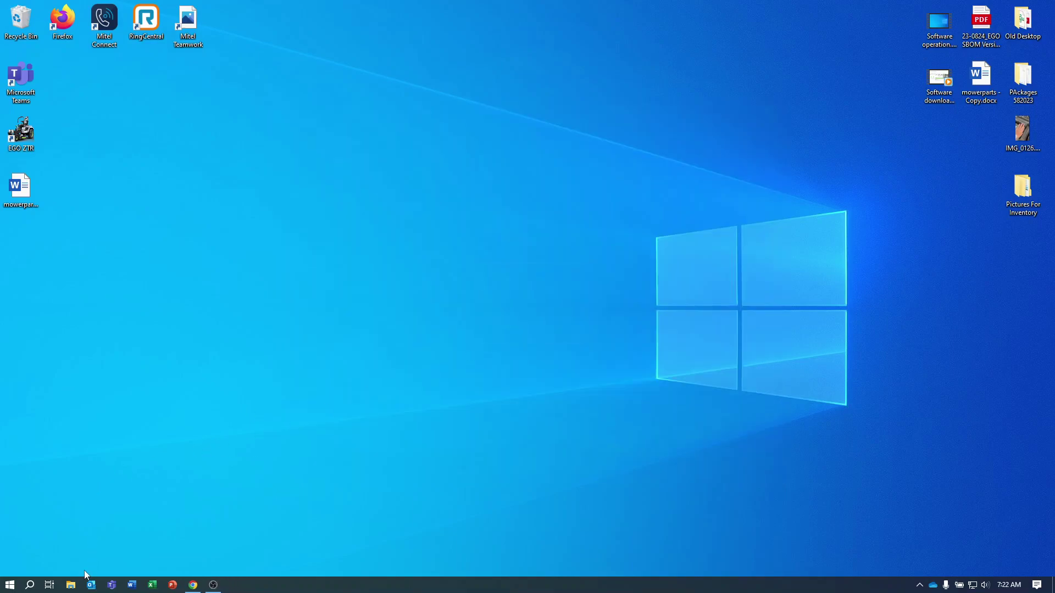
click(9, 585)
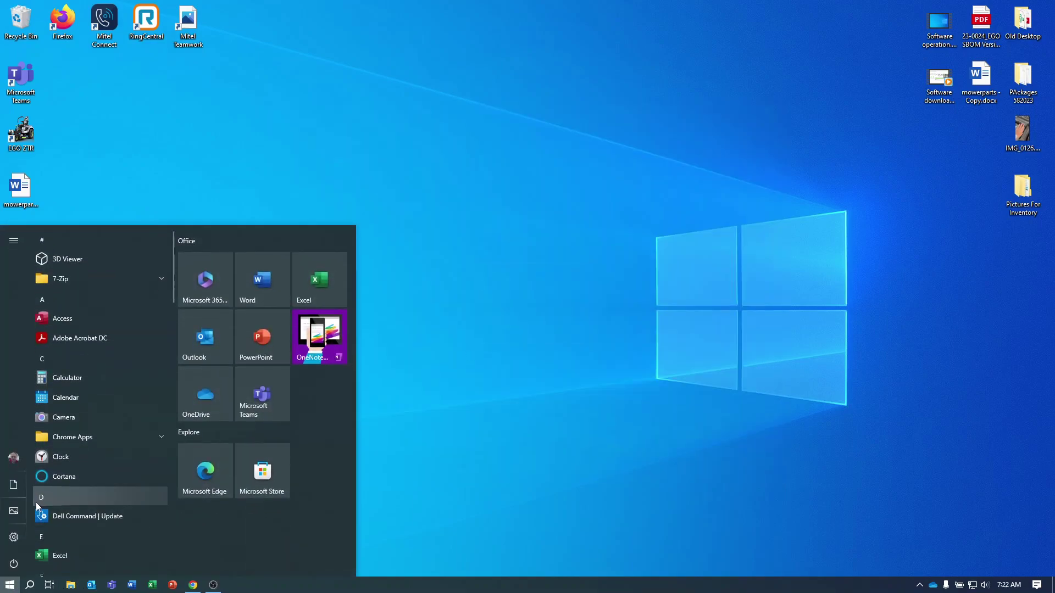
click(18, 538)
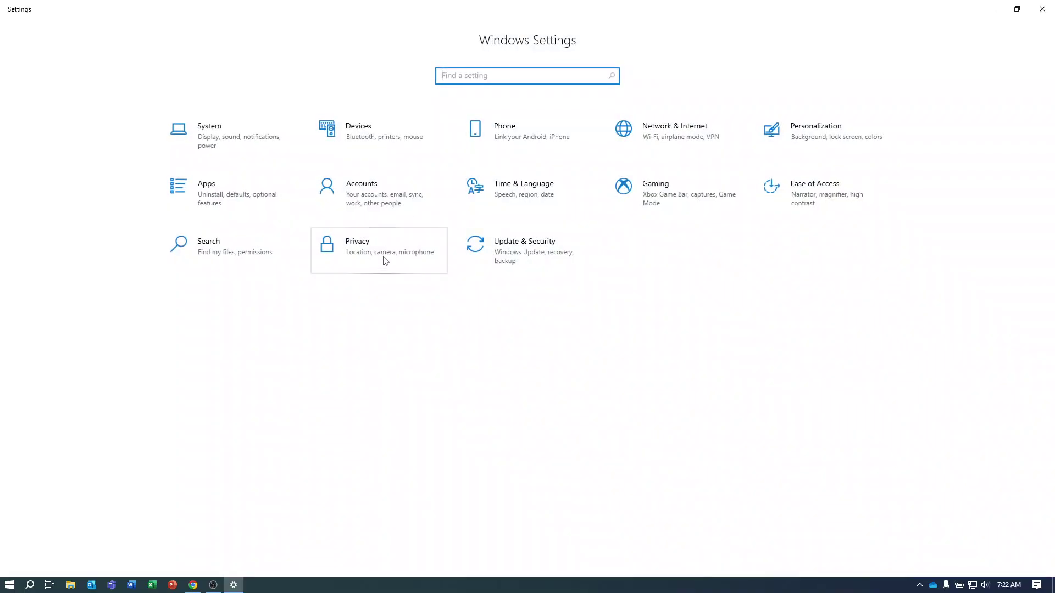
click(237, 199)
Uninstall ZTR setup from the apps list, then close Settings
scroll(369, 264, down, 5)
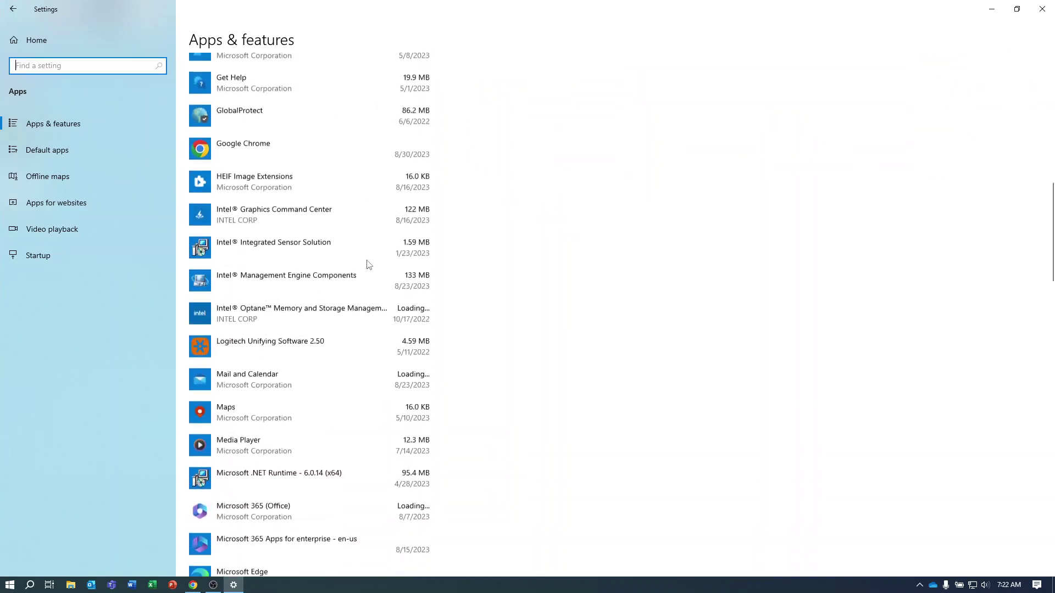
scroll(368, 265, down, 20)
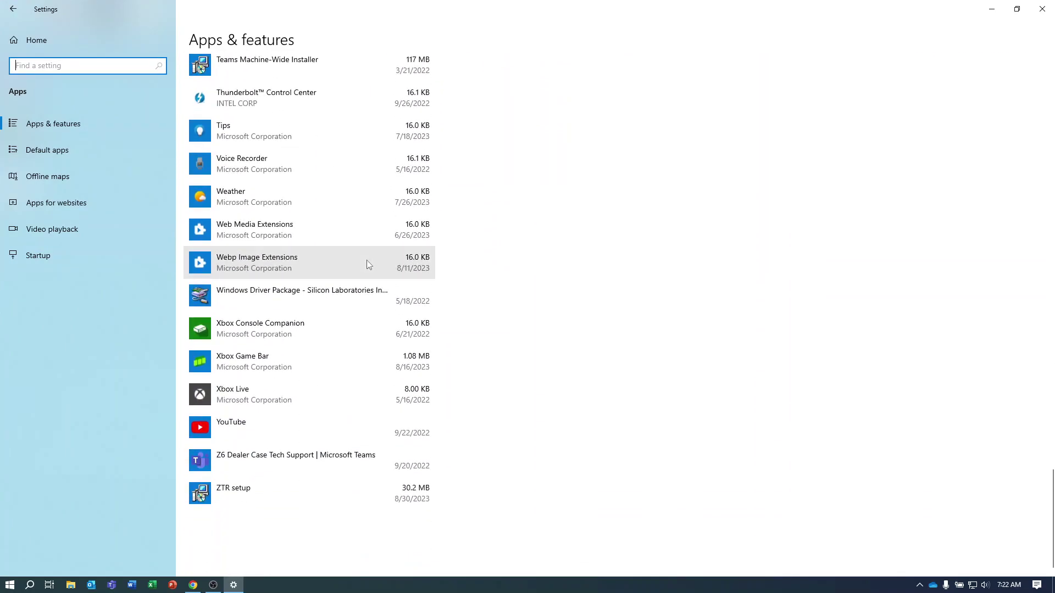
click(335, 491)
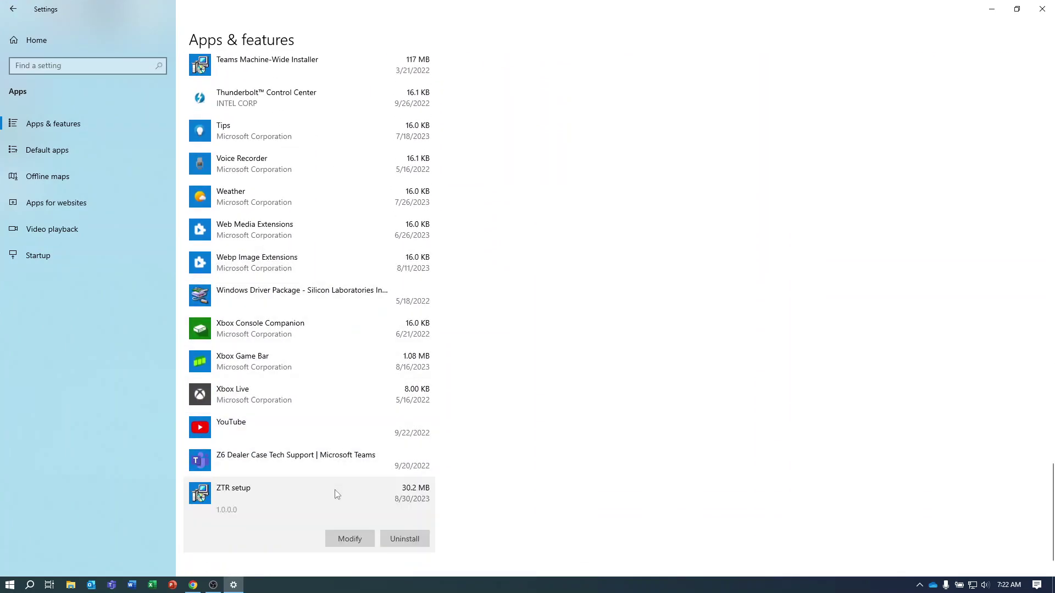
click(405, 538)
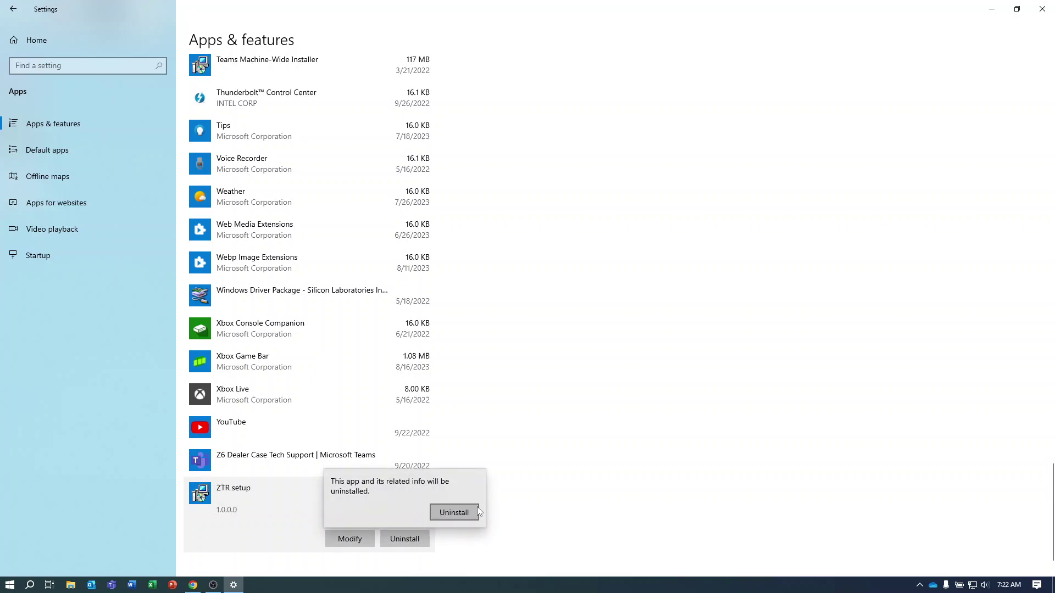
click(474, 512)
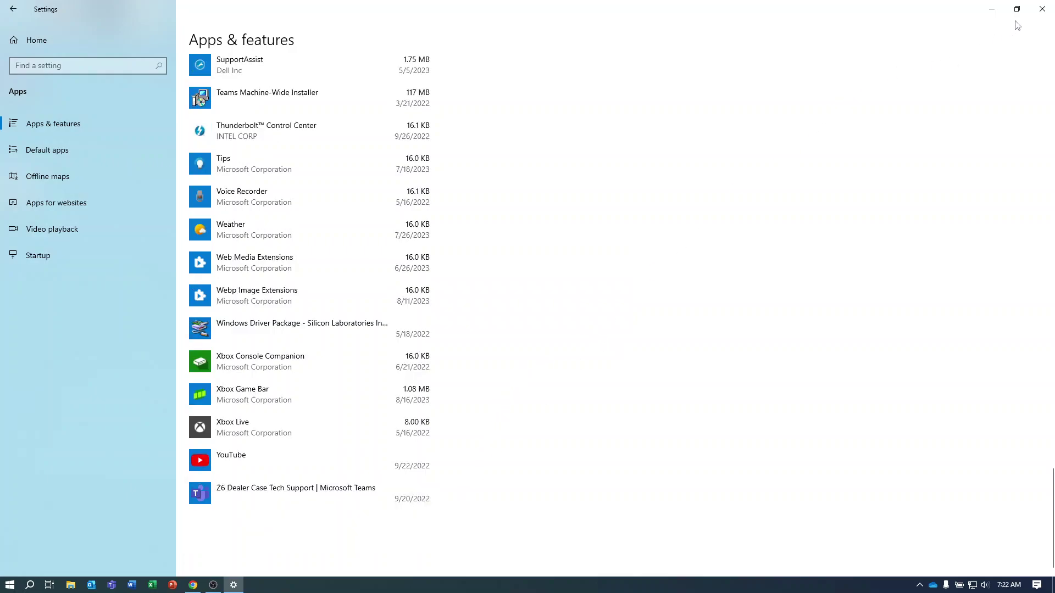
click(1042, 12)
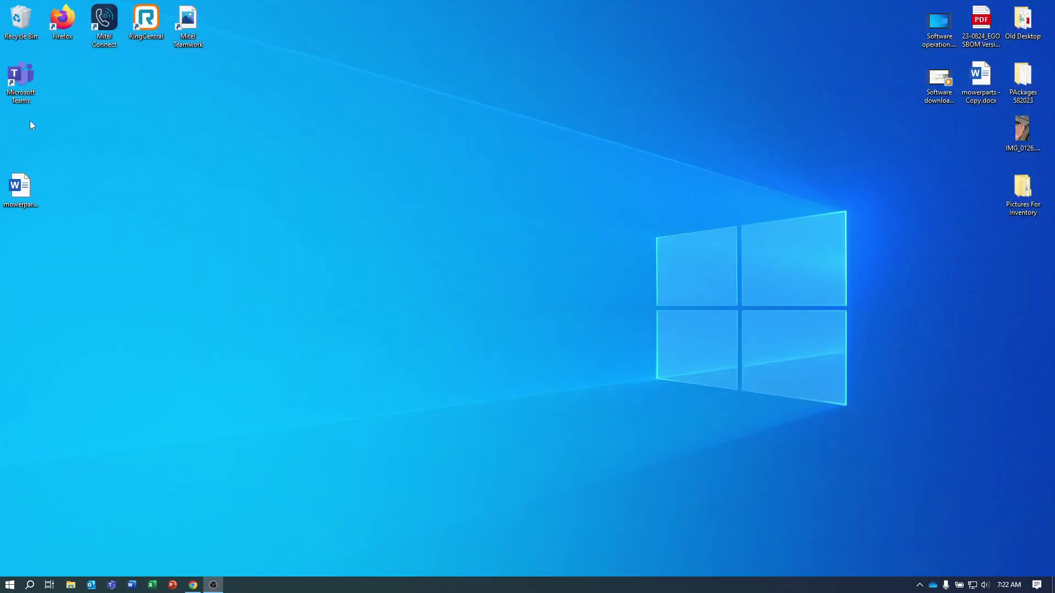
Open the C:\CHERVON ZT4200L\ota\packages folder in File Explorer
click(71, 586)
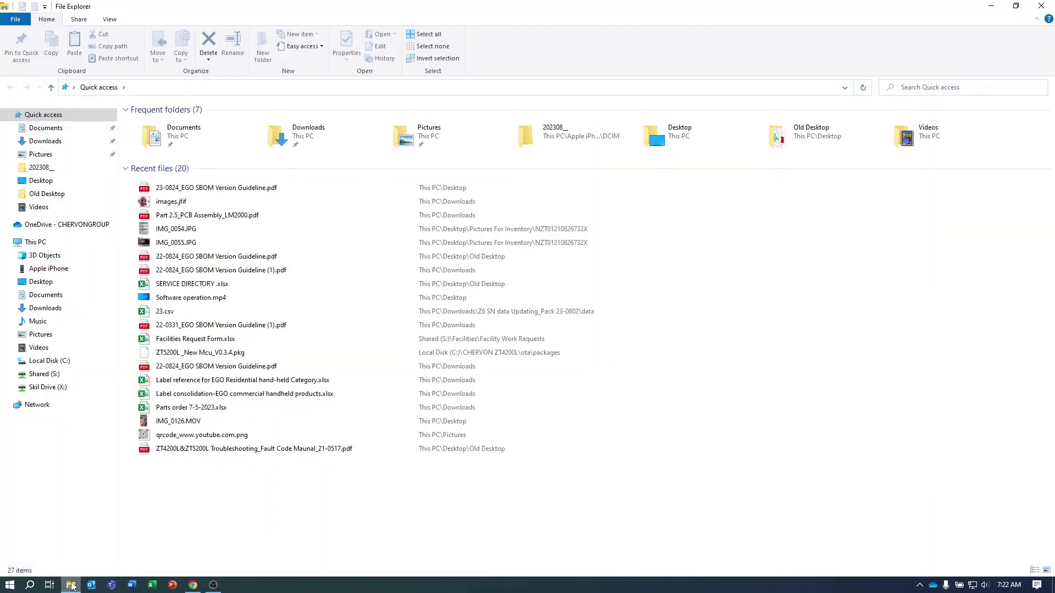
click(52, 361)
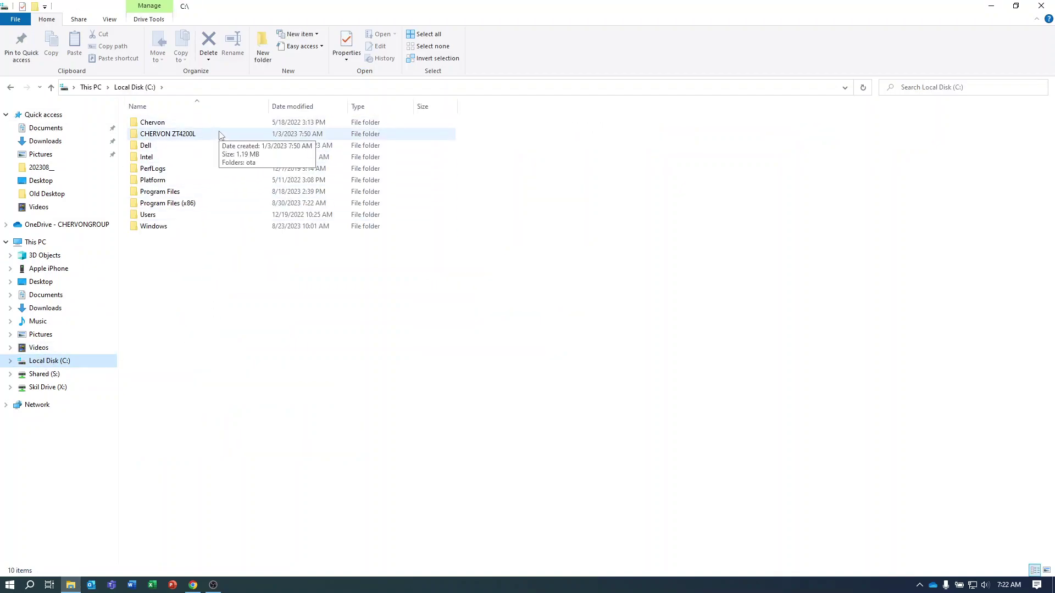
double_click(220, 135)
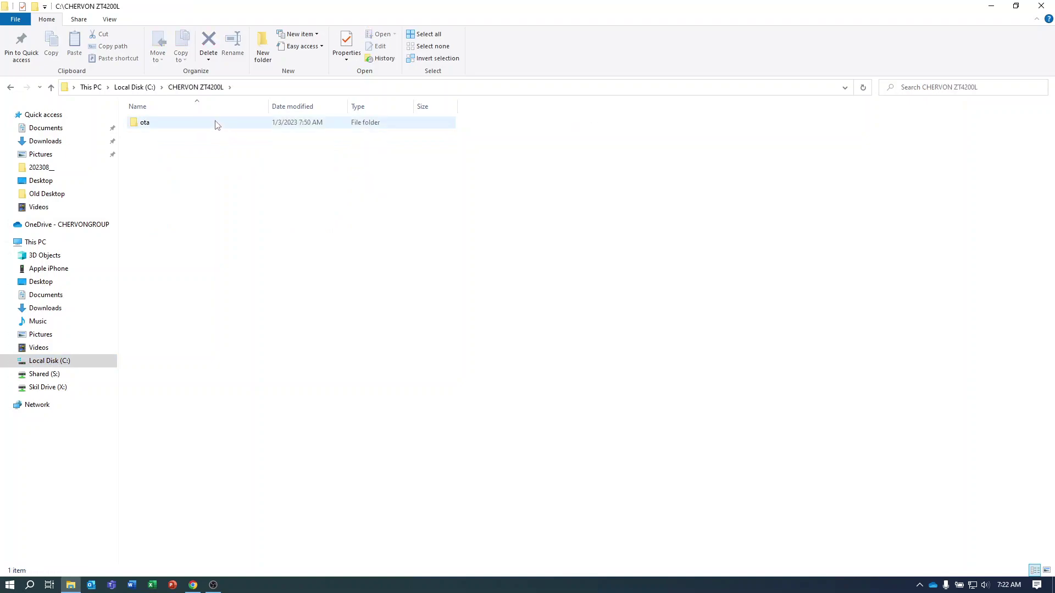
double_click(217, 125)
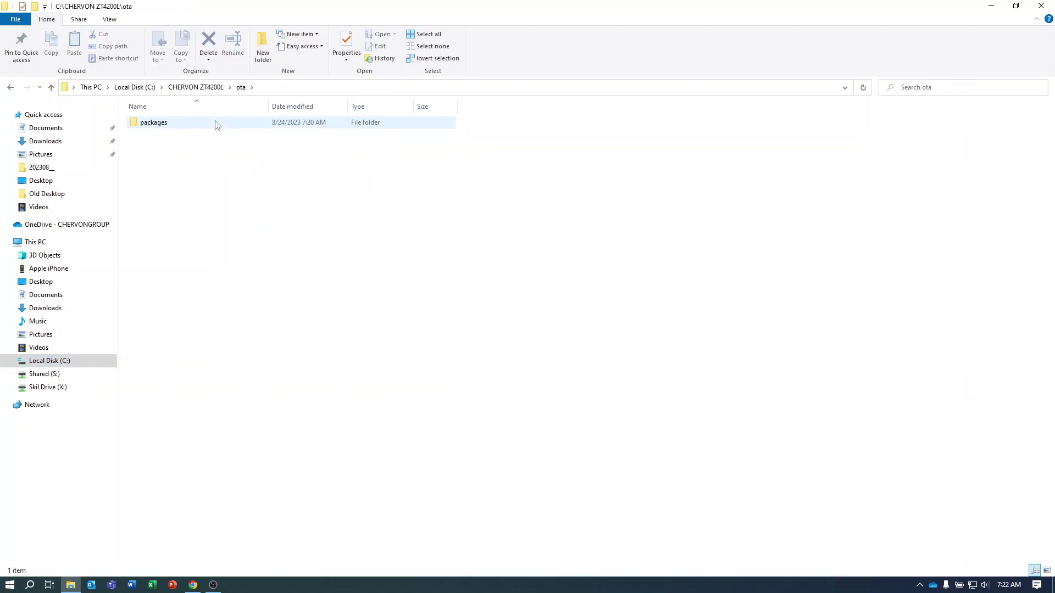
double_click(217, 125)
Delete all five .pkg files in packages and close the window
click(250, 125)
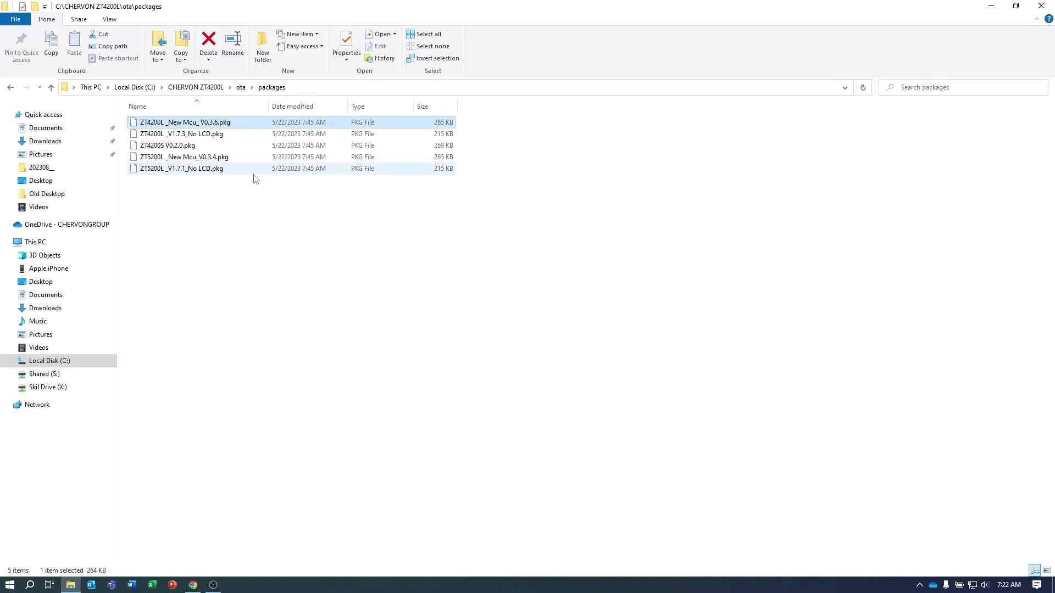
shift+click(254, 173)
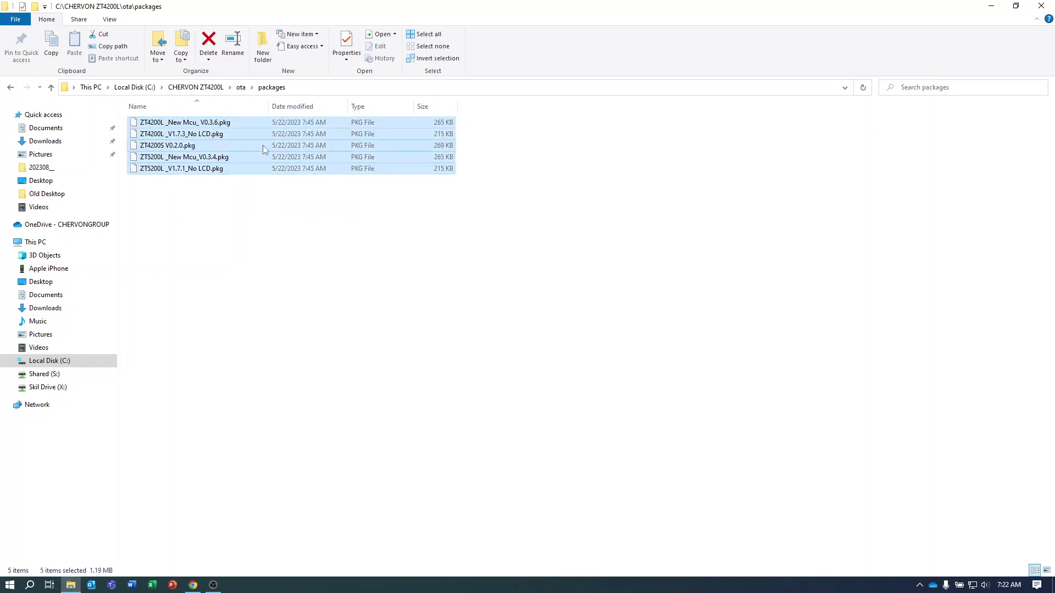
right_click(262, 145)
click(316, 263)
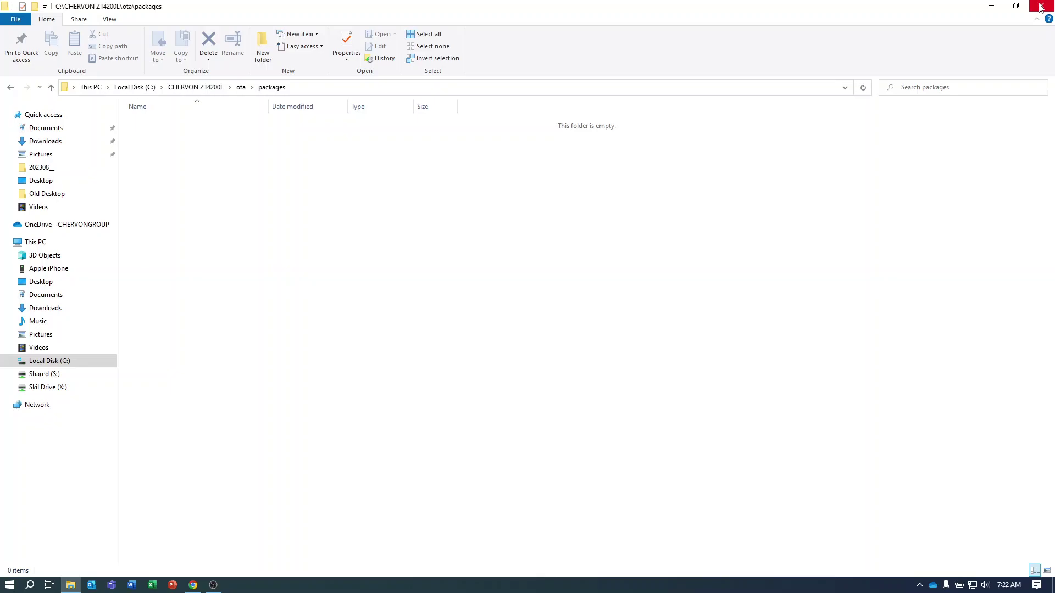
click(1040, 8)
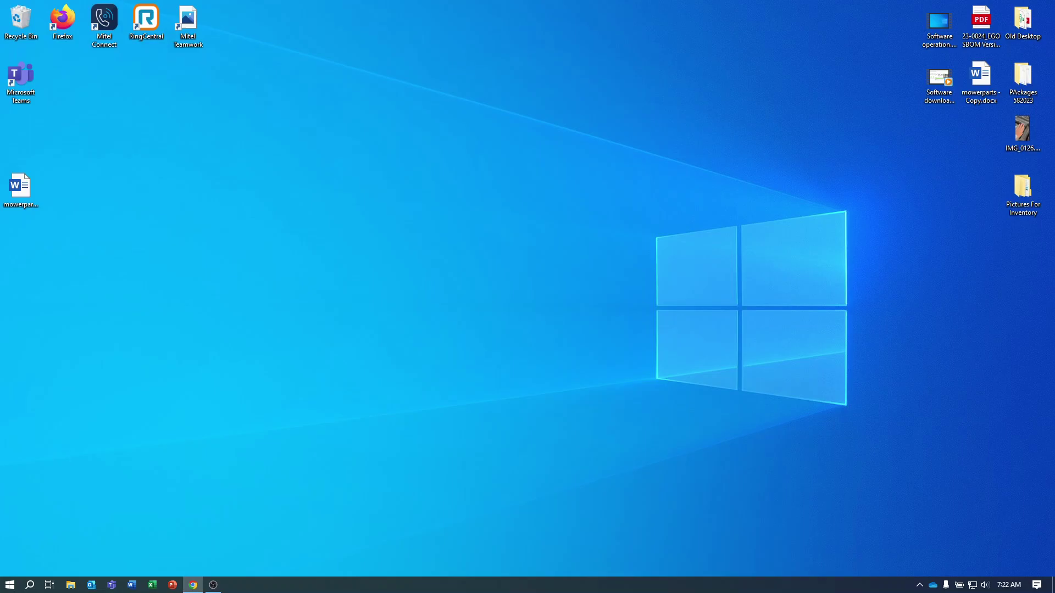
Open Chrome maximized and go to the Chervon Info Lab Knowledge Base
click(193, 585)
drag(649, 132, 618, 123)
double_click(608, 121)
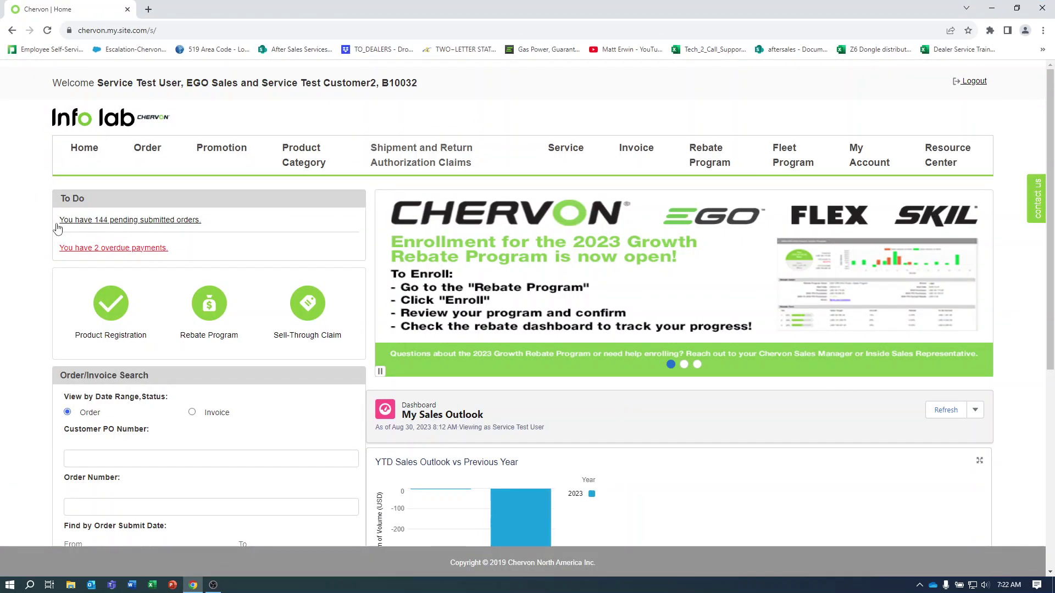
click(939, 157)
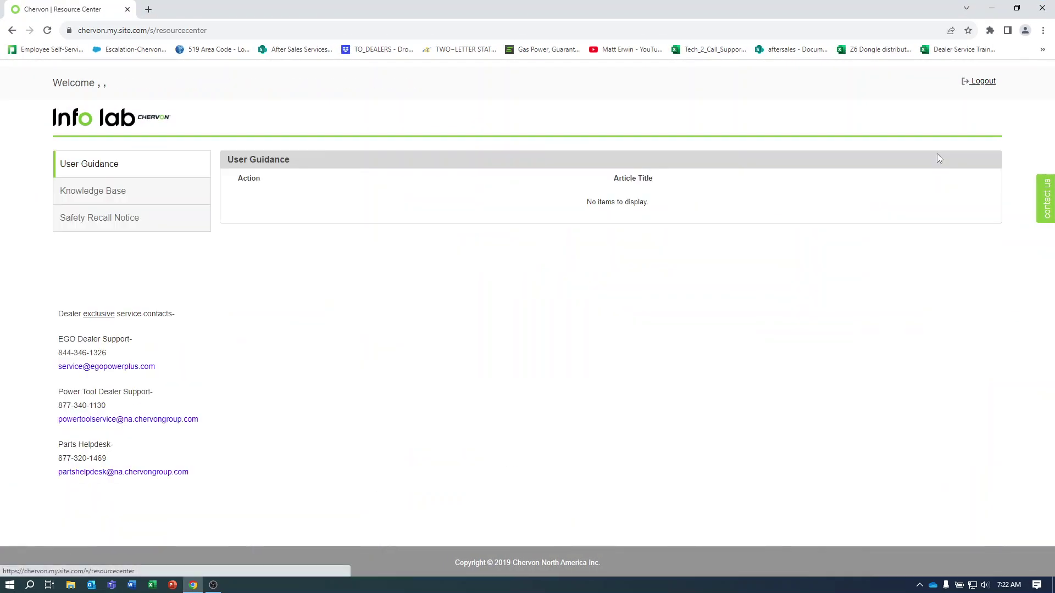
click(94, 231)
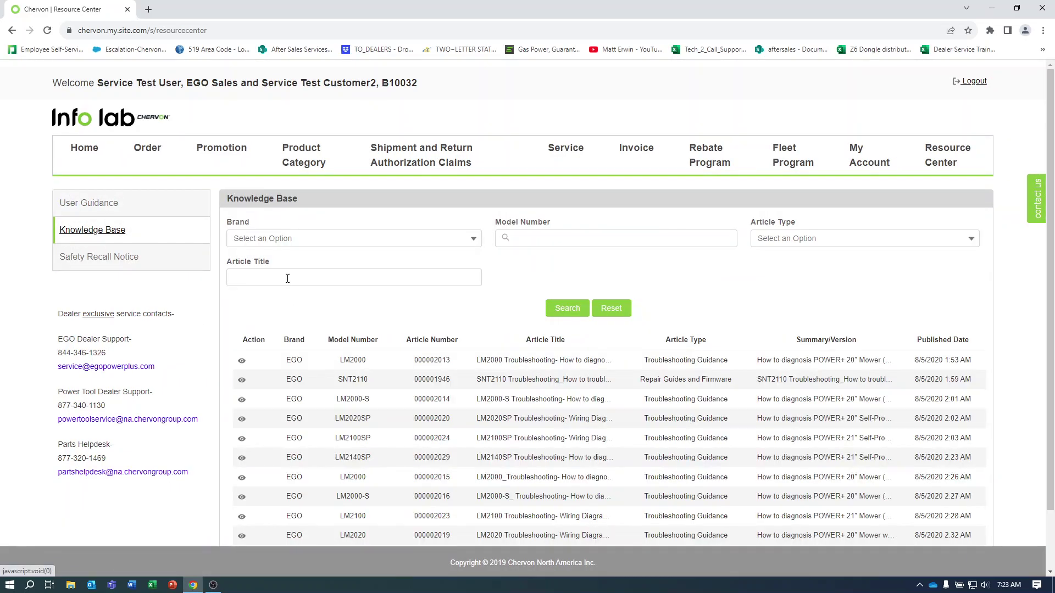
Search article titles for 'installer' and trust the downloaded LicenseApp_230824_V2.0 file
click(288, 278)
text(installer)
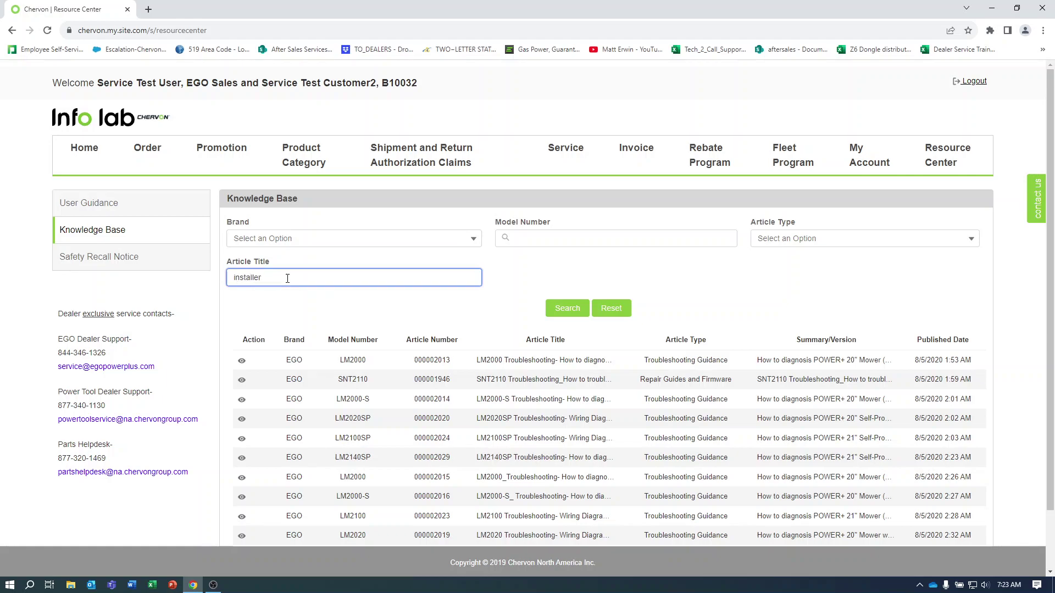
click(560, 310)
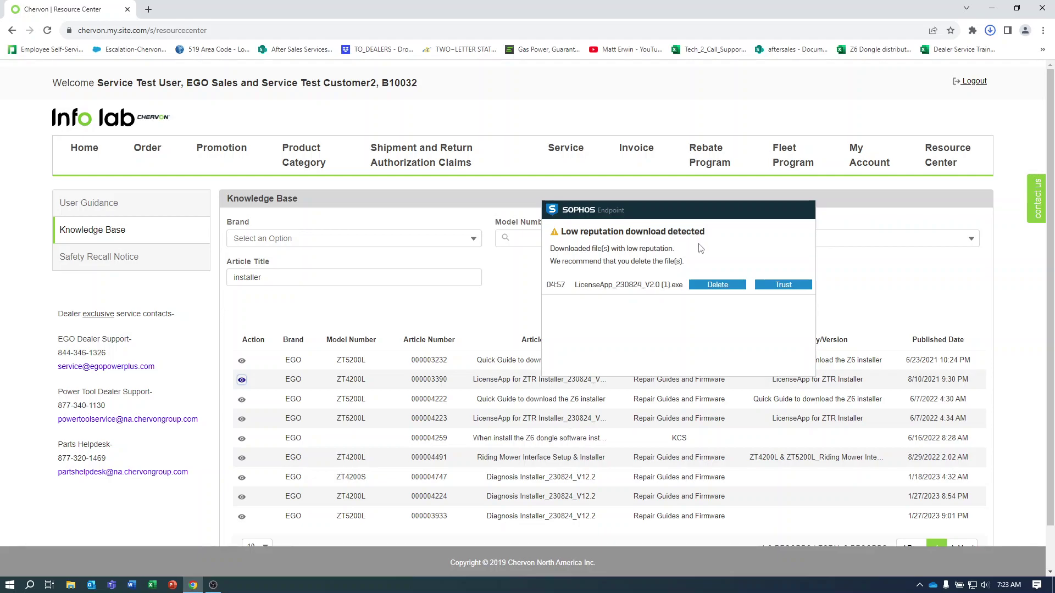
click(784, 286)
Search Knowledge Base article titles for 'Firmware'
click(335, 277)
text(Fil)
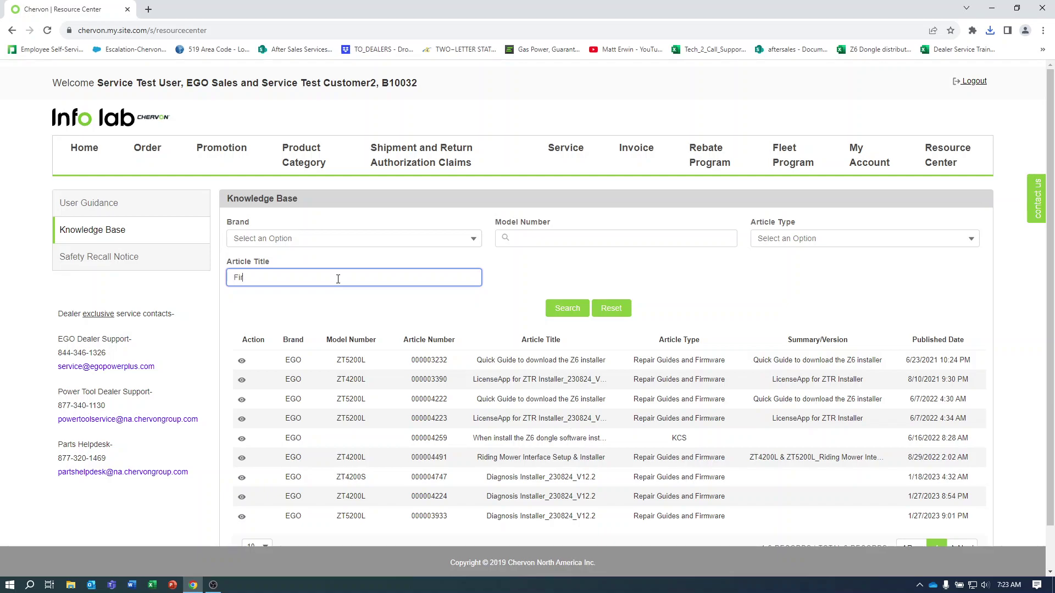
text(mware)
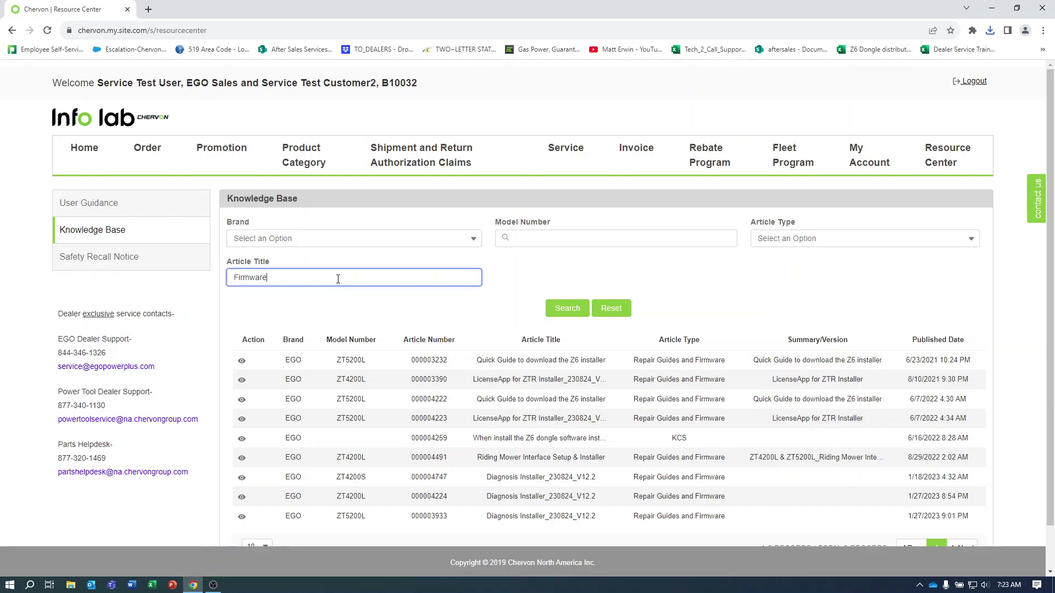
click(578, 307)
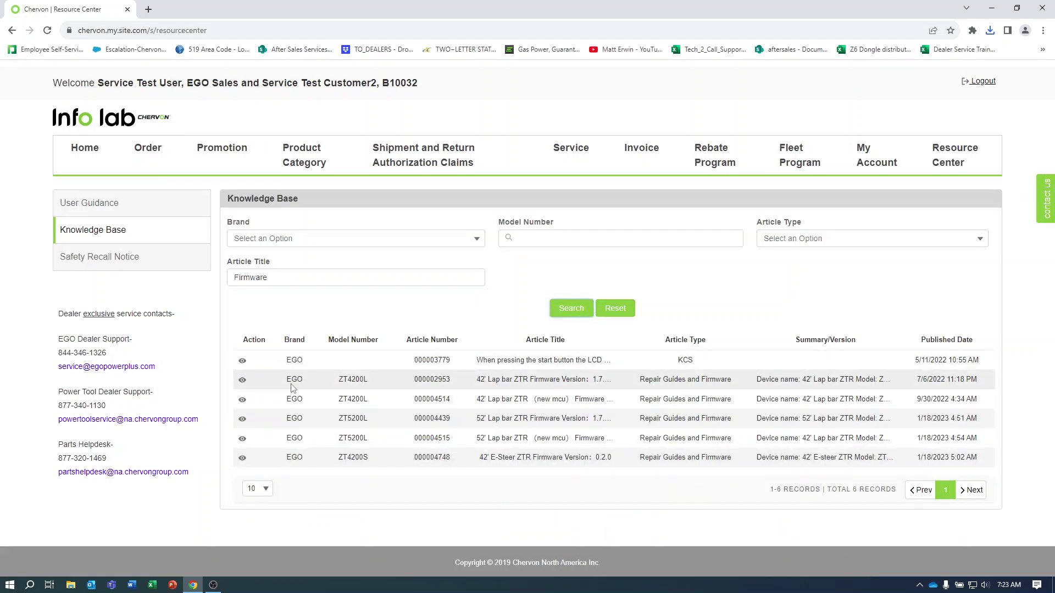
Download the firmware packages from the second, third and sixth firmware articles
click(242, 380)
click(243, 401)
click(243, 458)
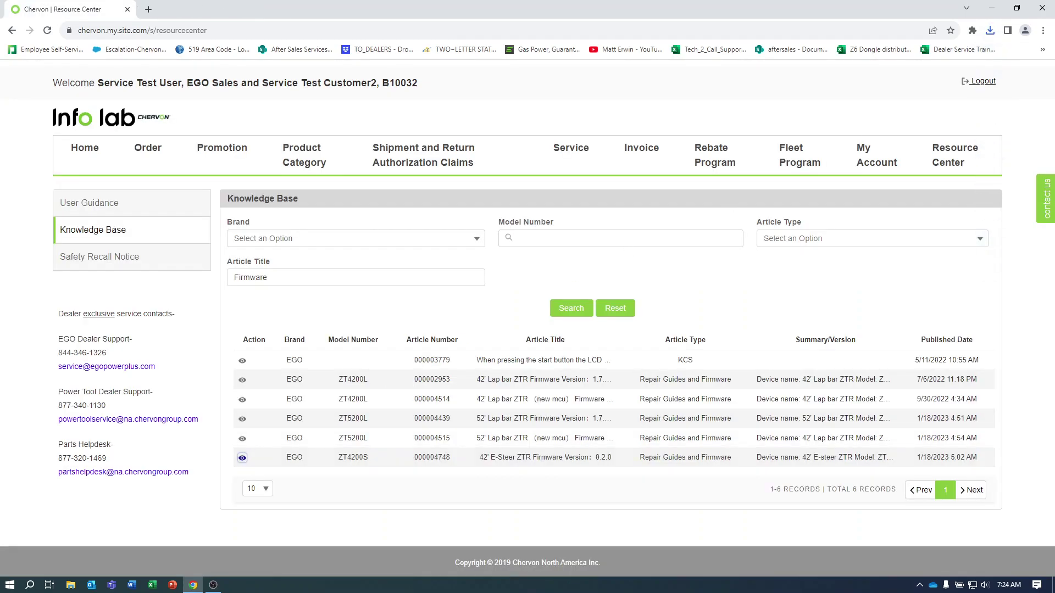
Run ZTR Installer_230824_V12.2 (1).exe from Downloads as administrator
click(1042, 8)
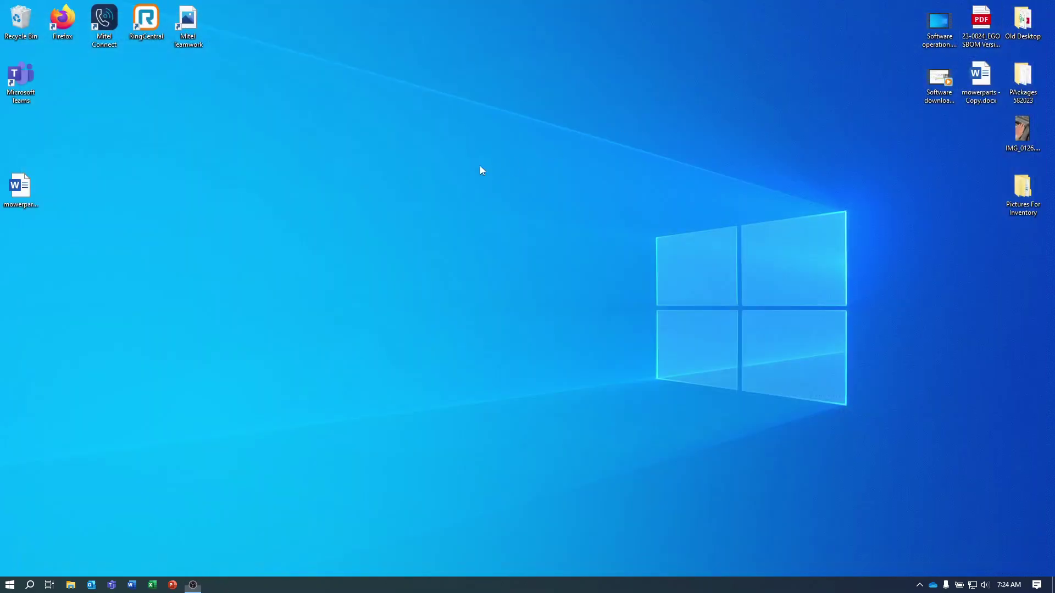
click(70, 585)
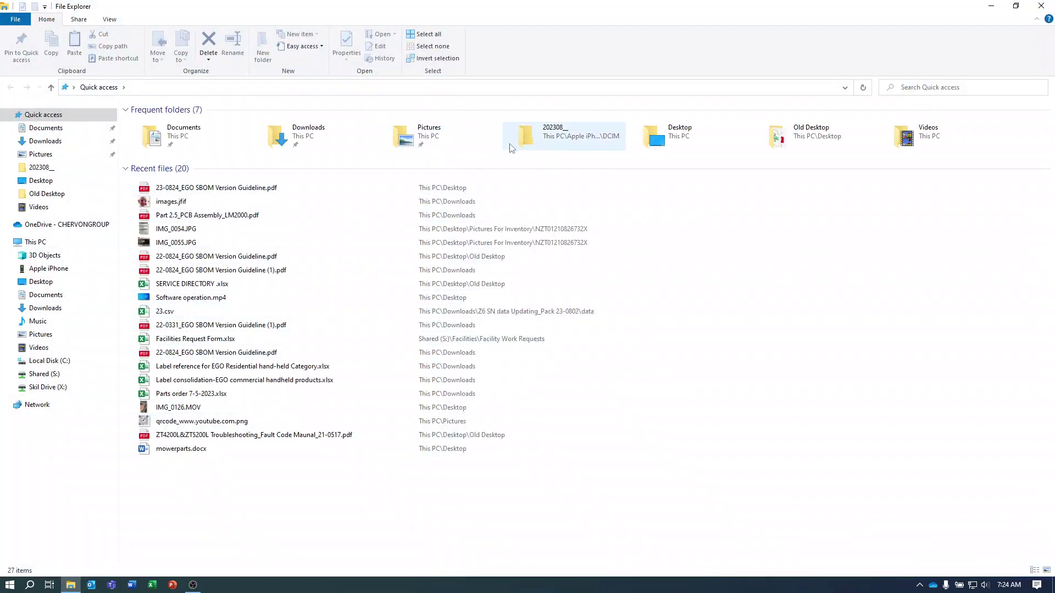
double_click(297, 140)
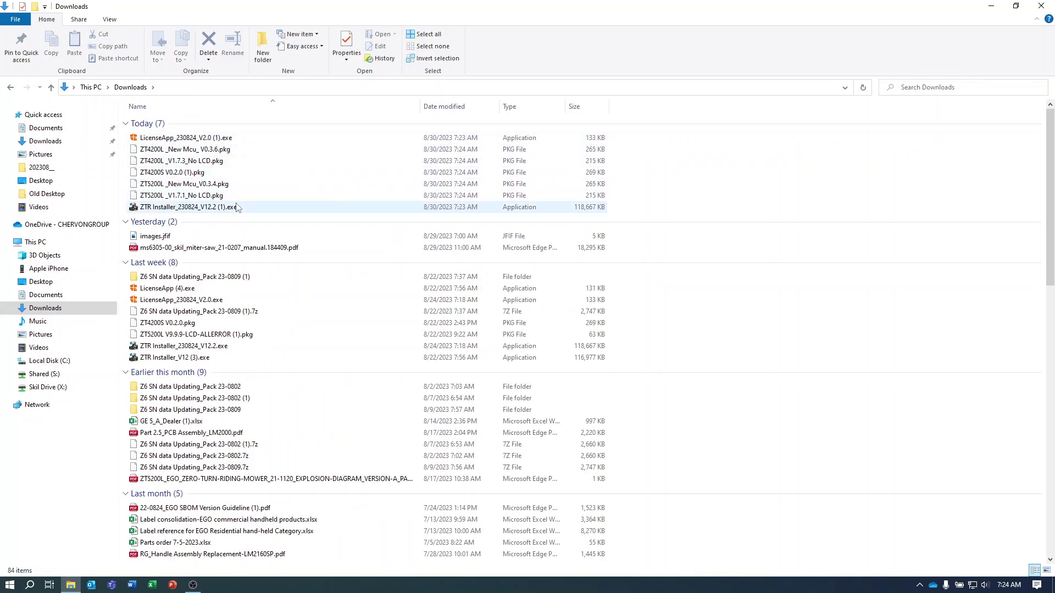
mouse_move(156, 212)
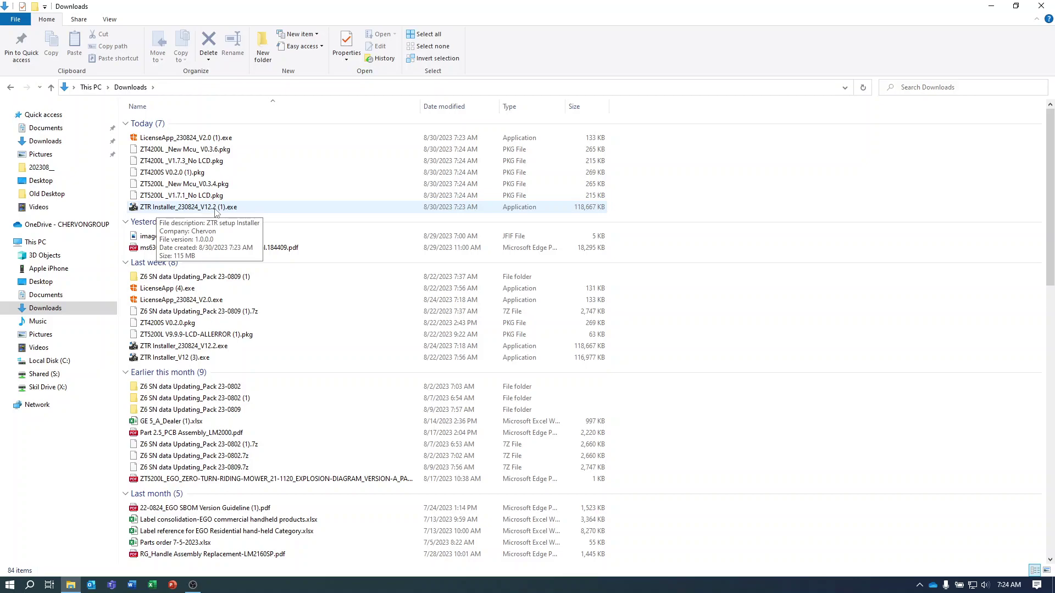
click(281, 211)
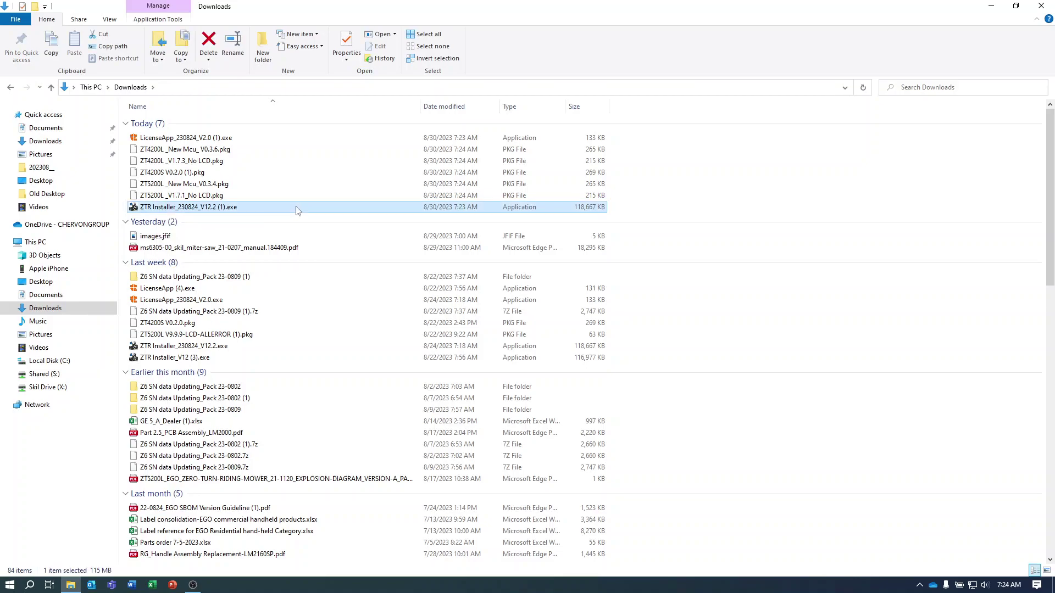
right_click(296, 210)
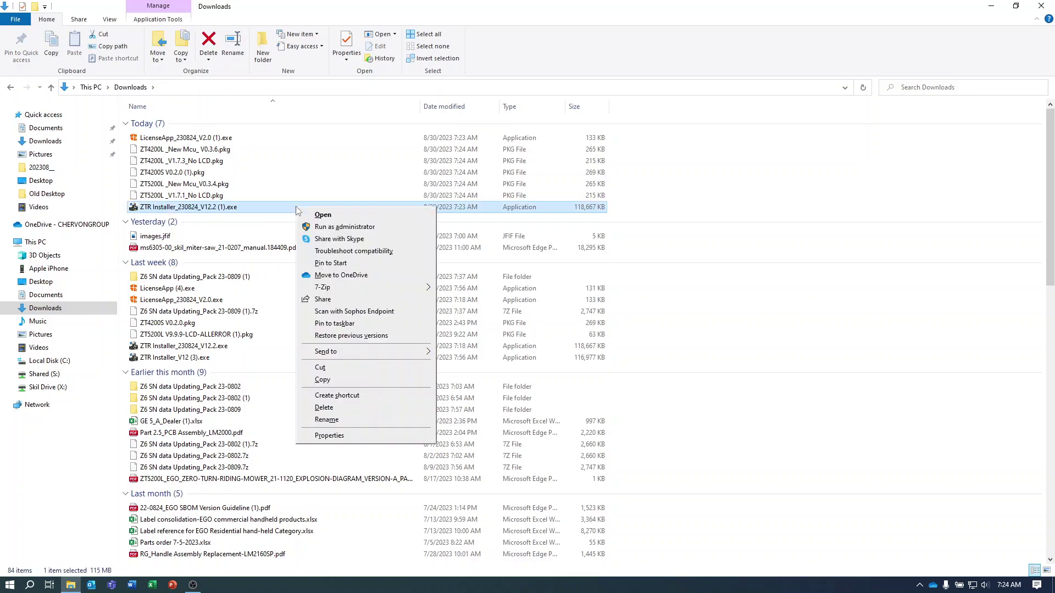
click(346, 234)
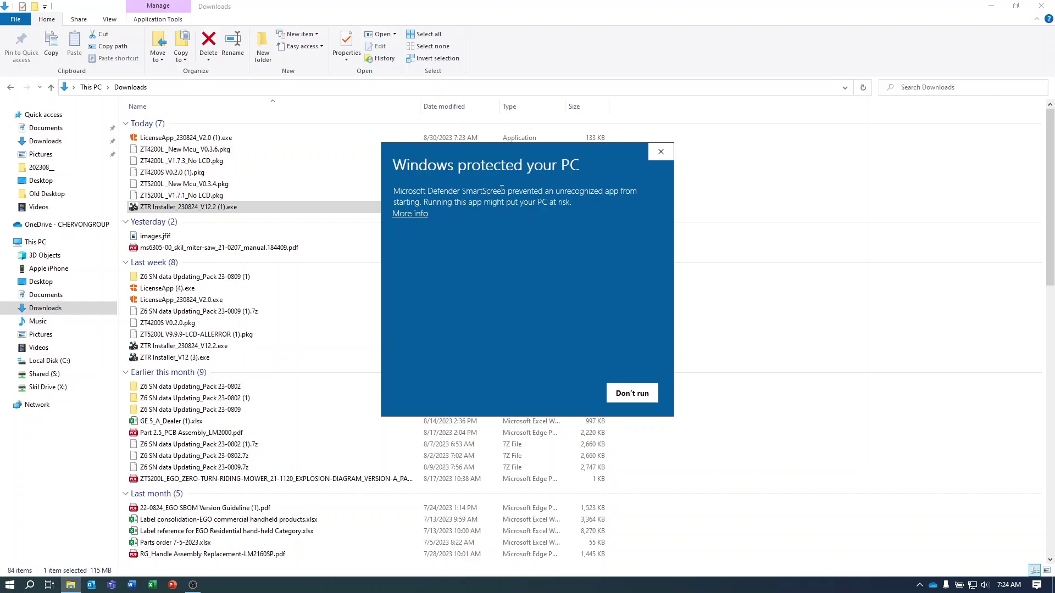
Bypass the security warning and install ZTR setup to the default folder, launching on finish
click(406, 215)
click(573, 398)
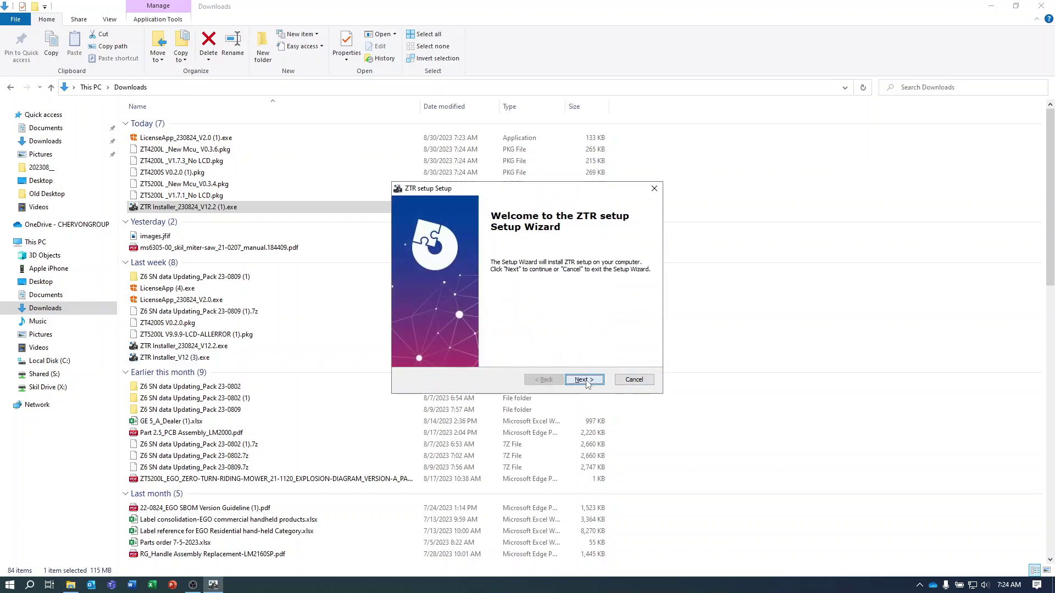
click(584, 381)
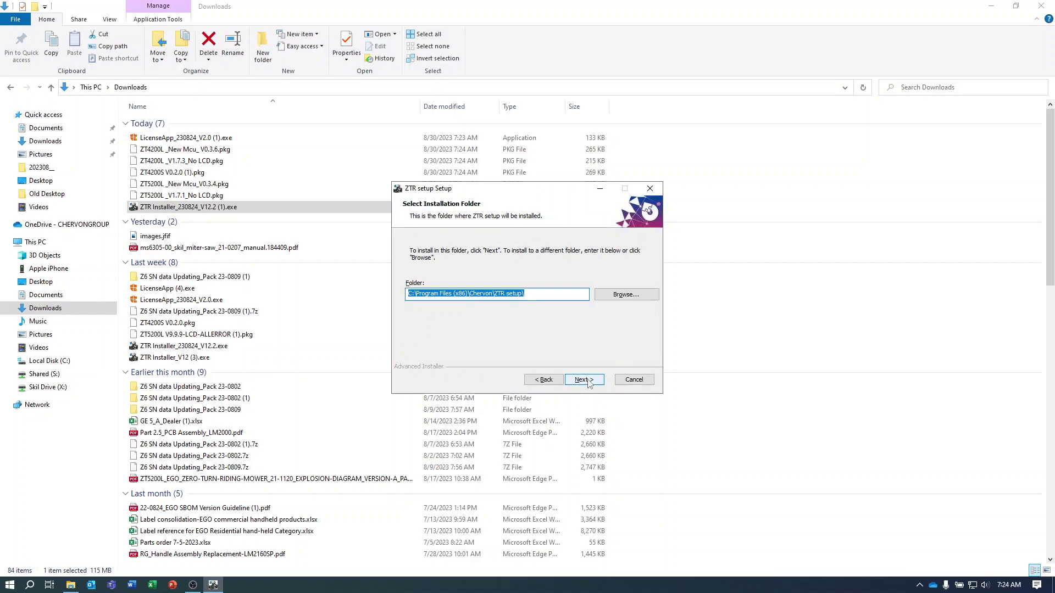
click(587, 382)
click(588, 382)
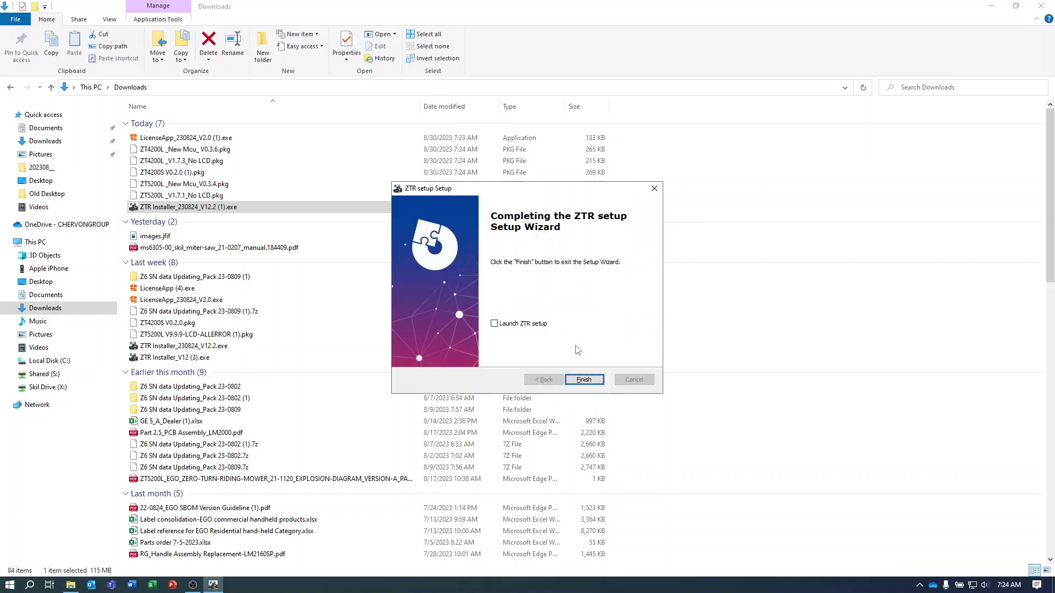
click(494, 324)
click(580, 380)
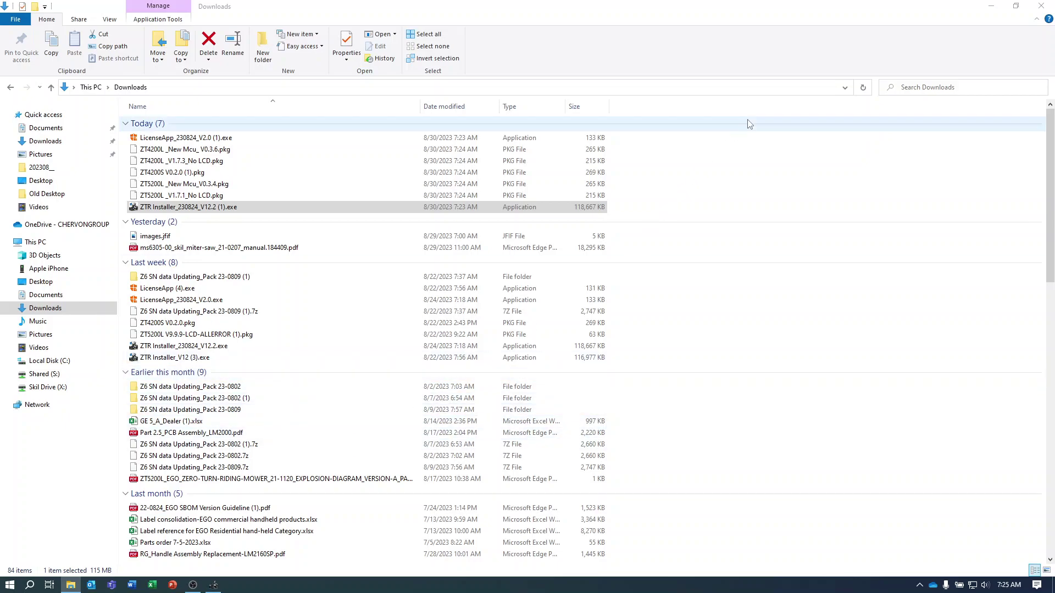
Dismiss the invalid licence message and run LicenseApp V2.0 from Downloads as administrator
click(996, 10)
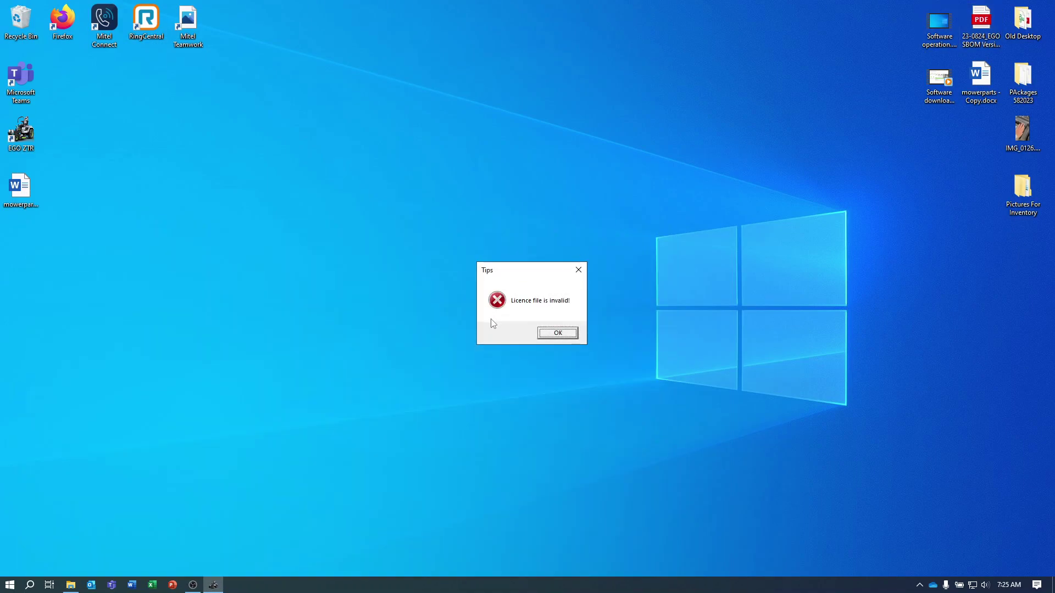
click(558, 334)
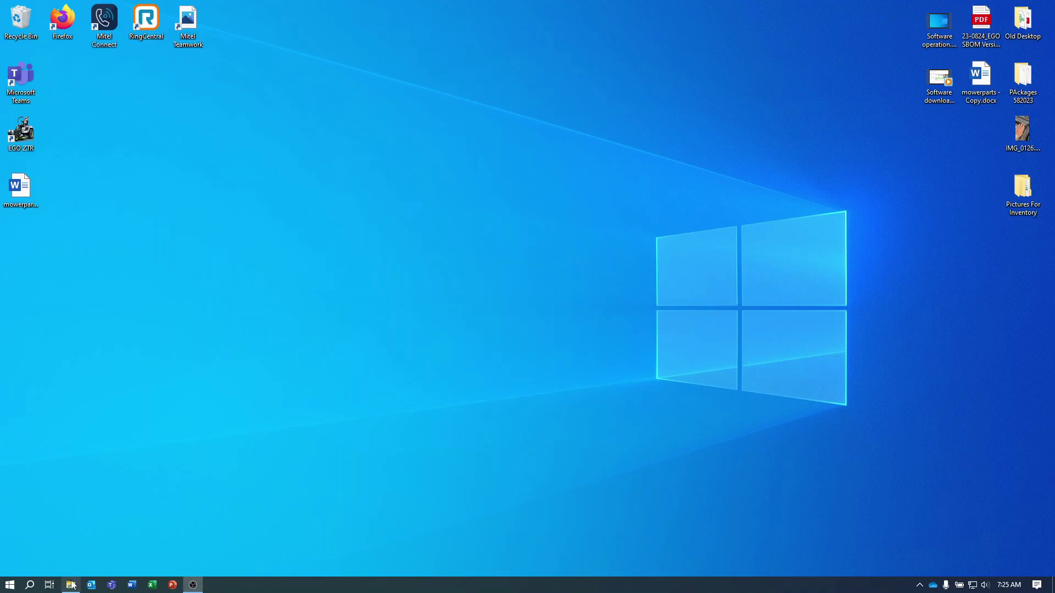
click(70, 585)
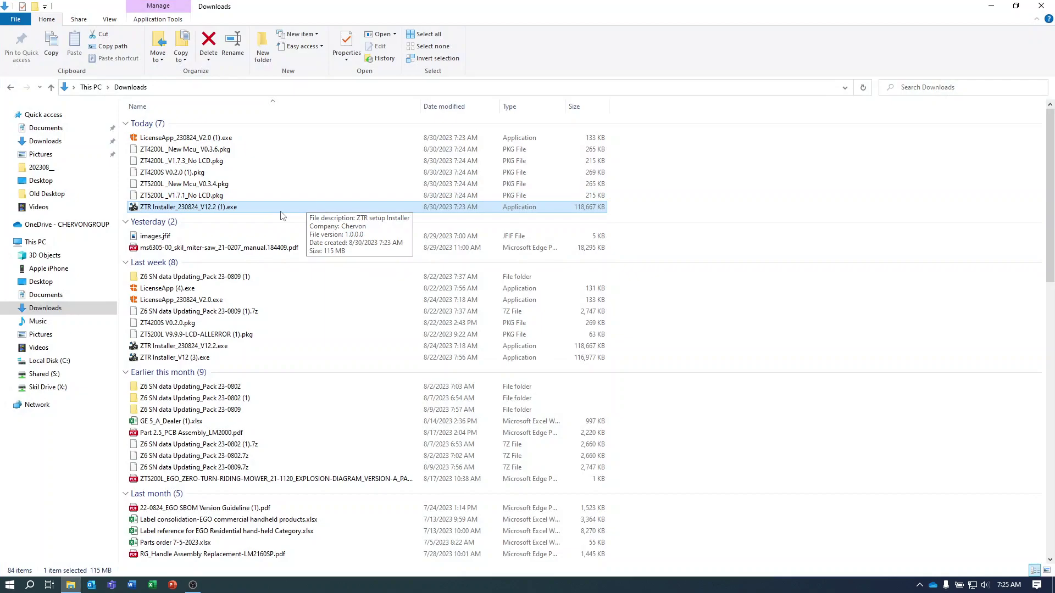
click(280, 142)
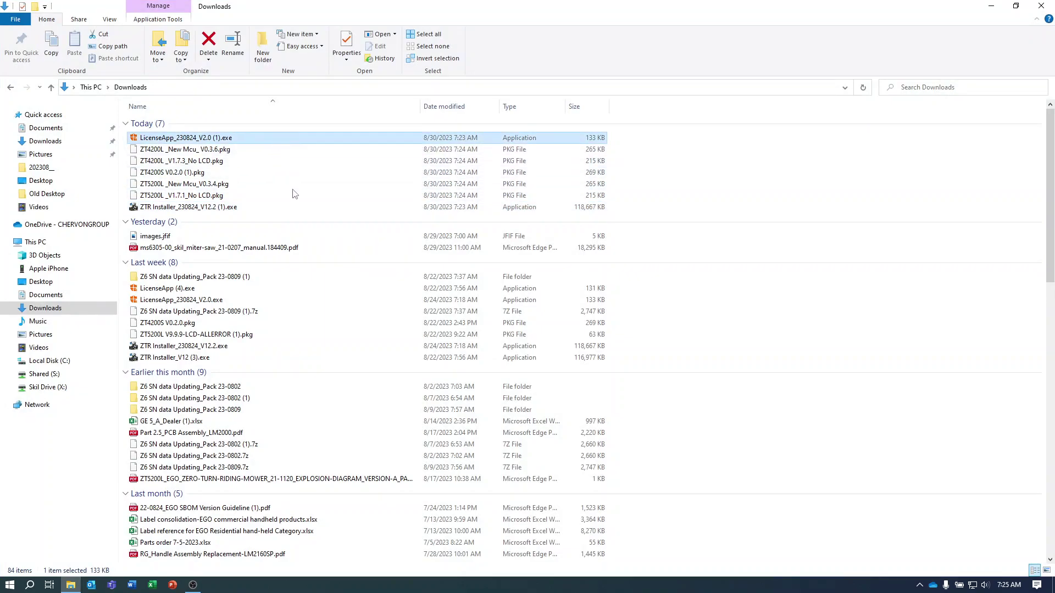
right_click(320, 138)
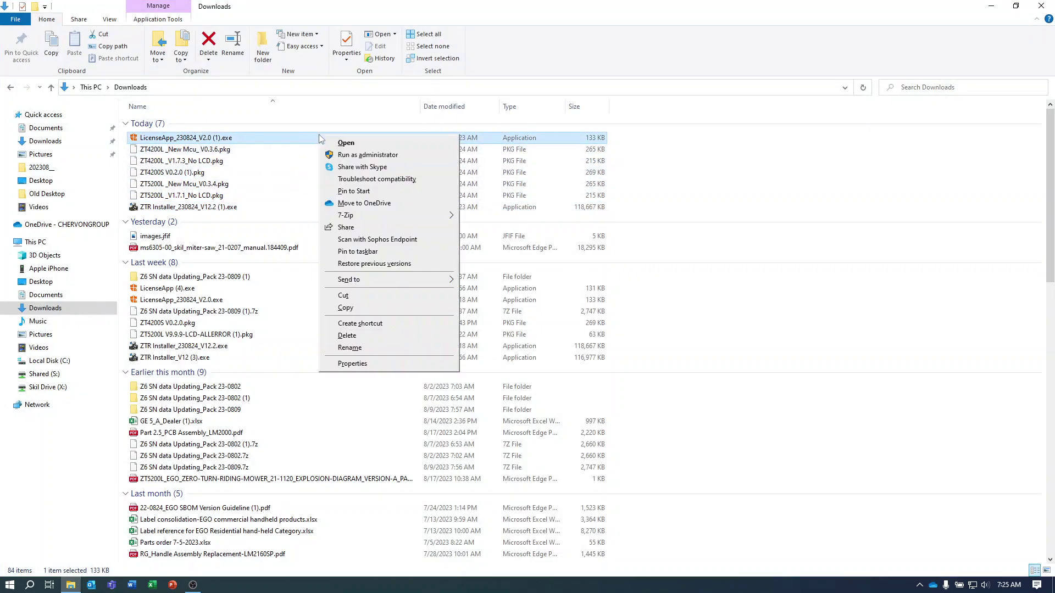
click(377, 155)
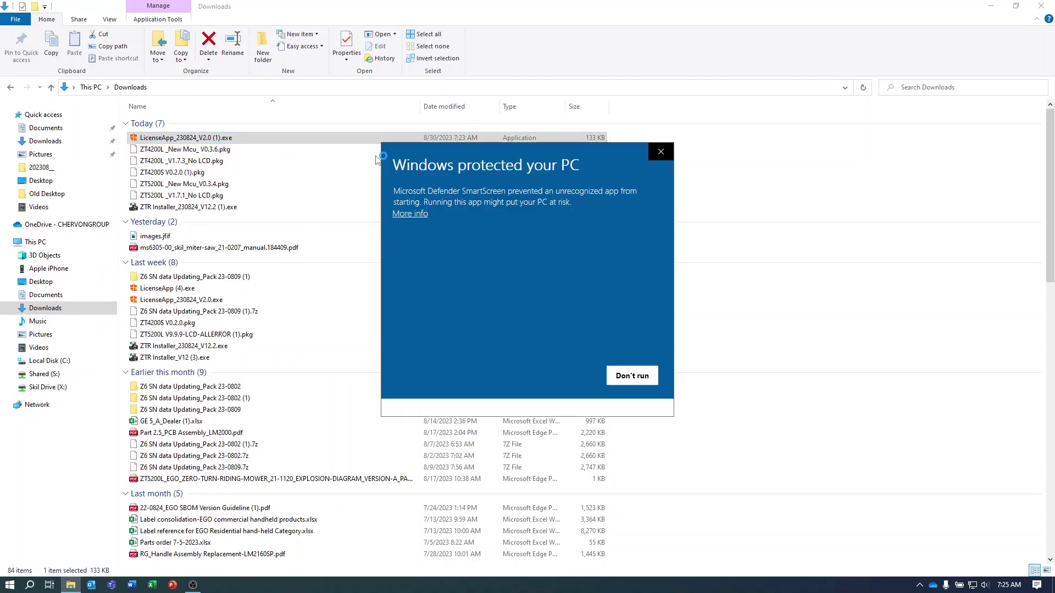
Bypass the security warning, activate the ZTR license, acknowledge it, and close LicenseApp
click(416, 214)
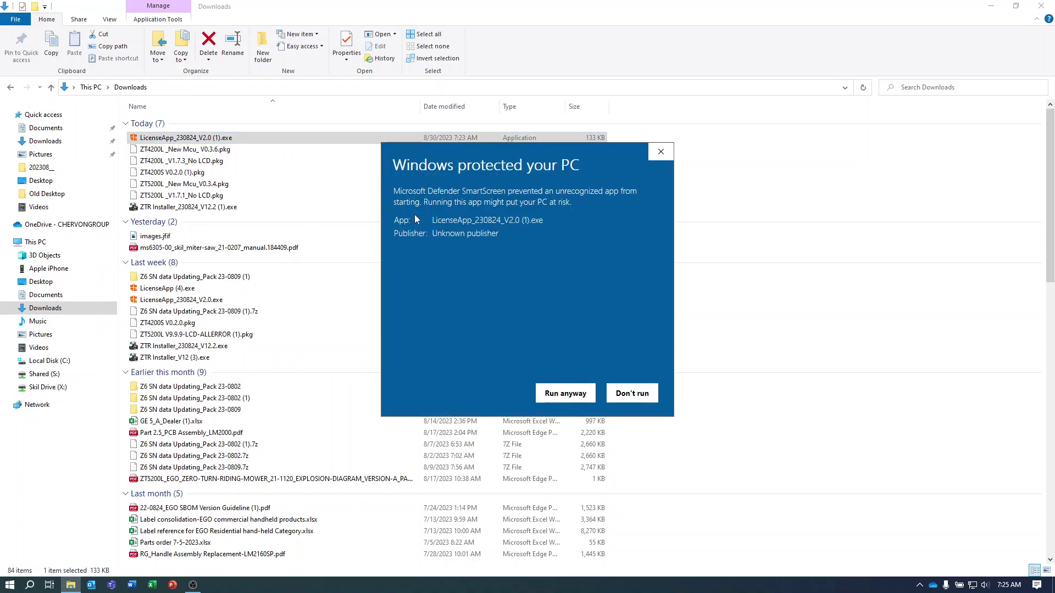
click(569, 394)
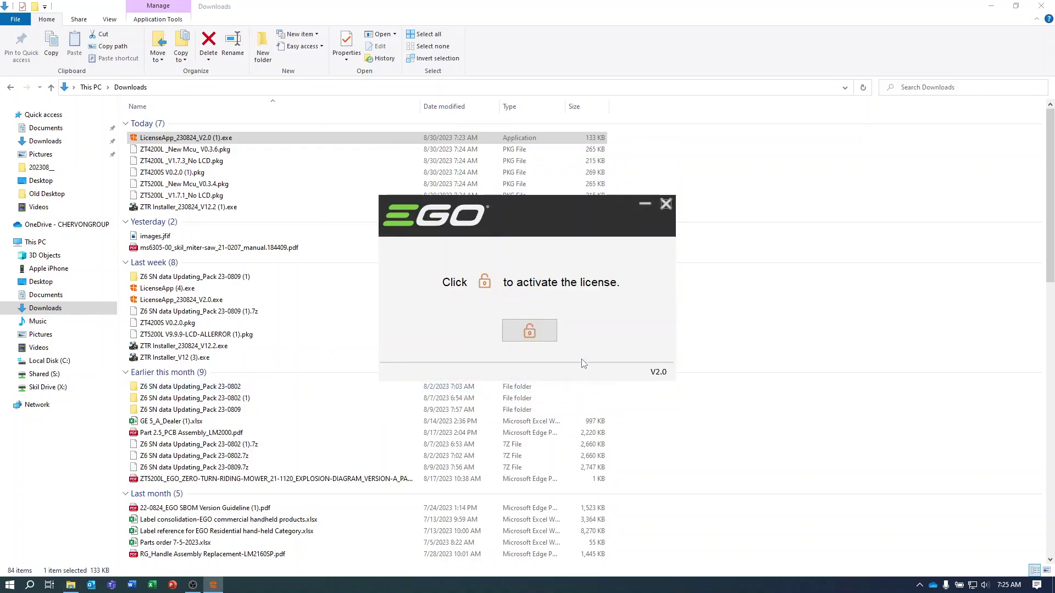
click(541, 338)
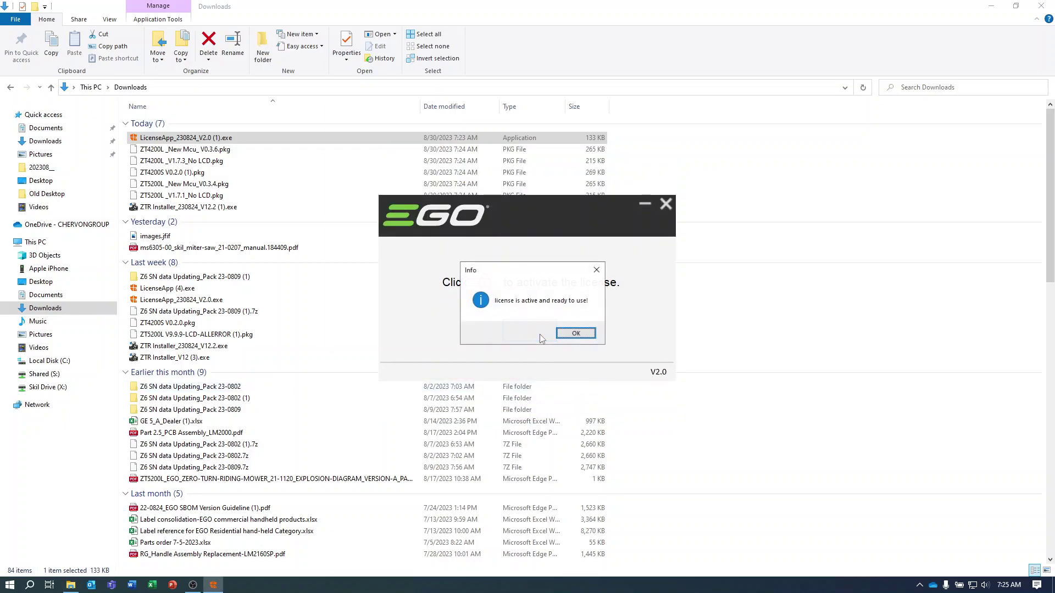
click(584, 337)
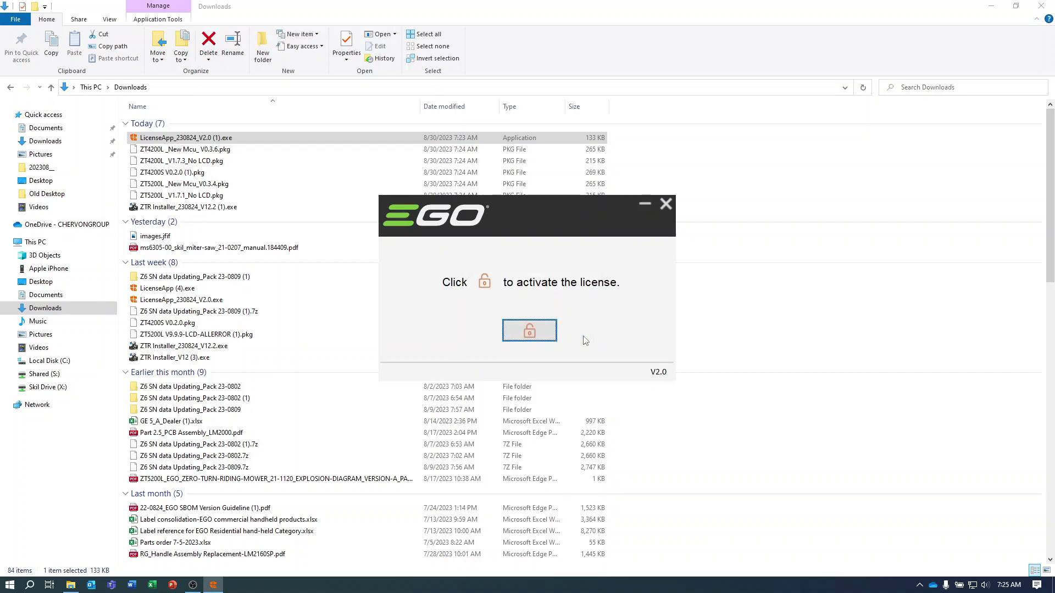
click(666, 204)
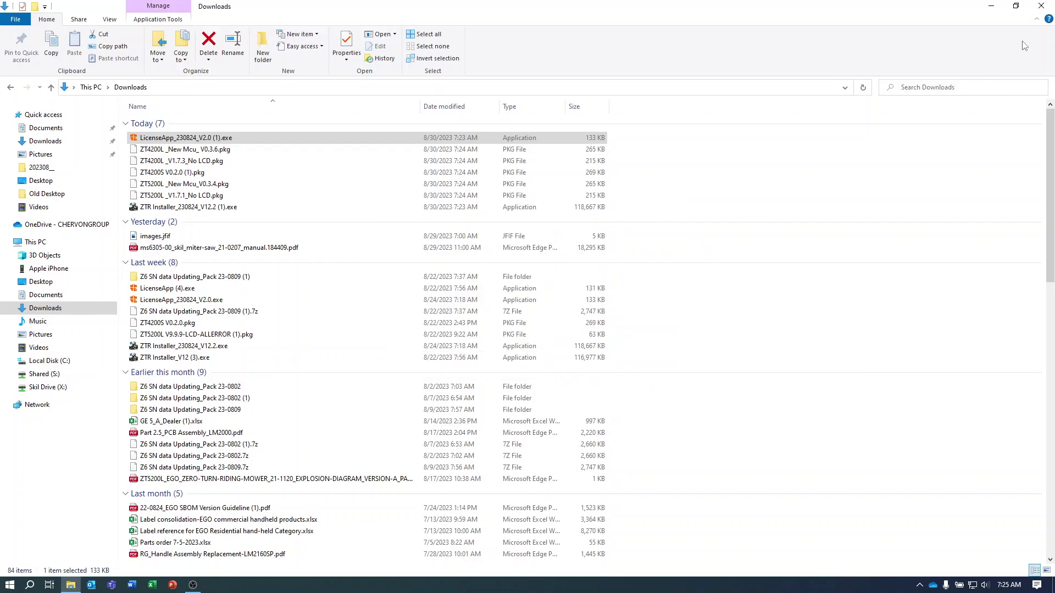
Drag ZT4200L V0.3.6, ZT4200L V1.7.3, ZT4200S V0.2.0, ZT5200L V0.3.4 and V1.7.1 packages onto the desktop
click(1016, 6)
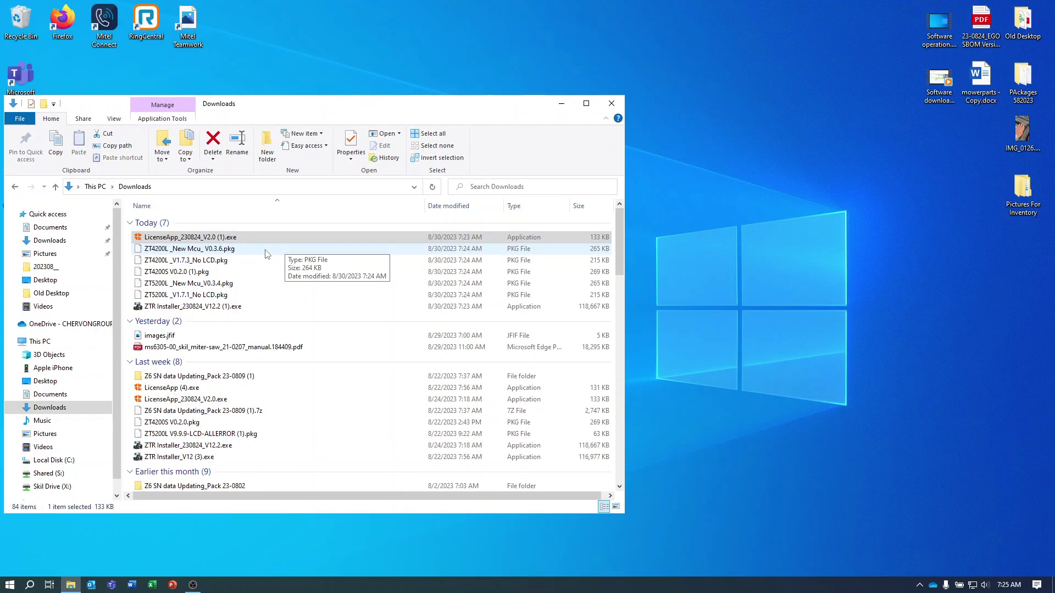
click(247, 250)
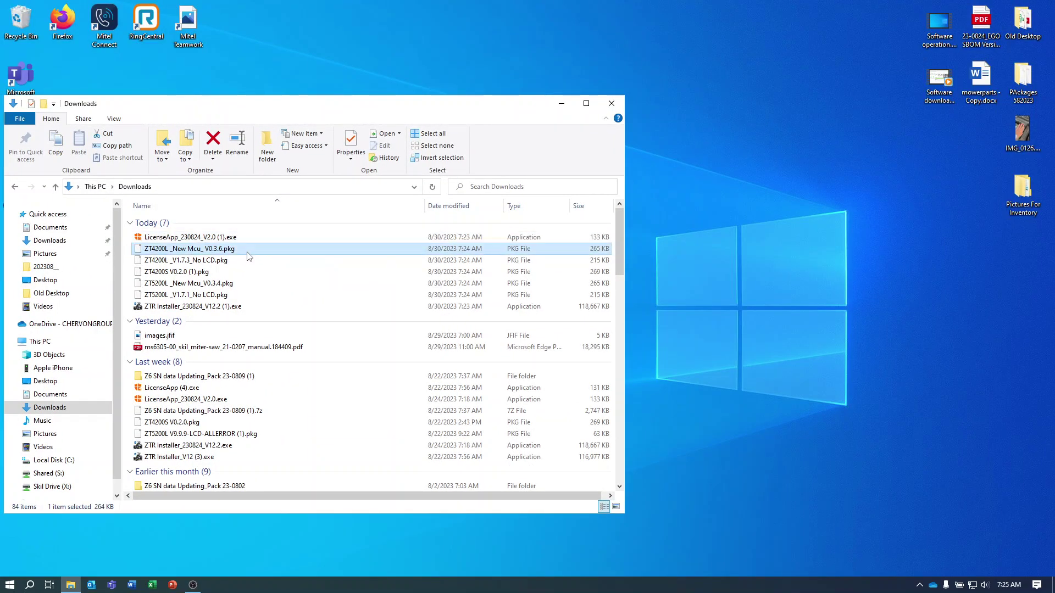
drag(247, 251, 818, 224)
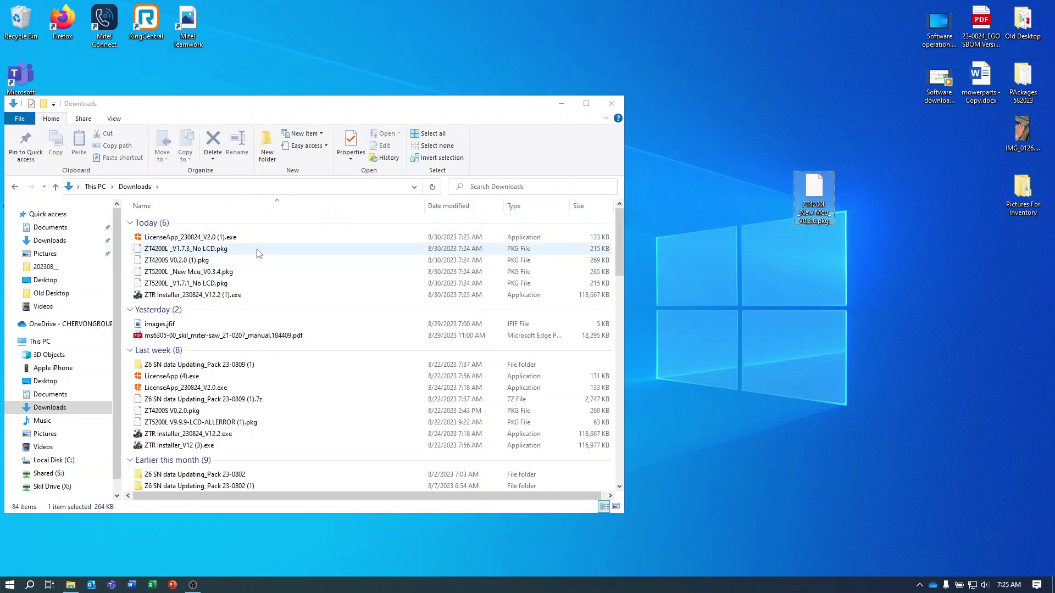
click(232, 251)
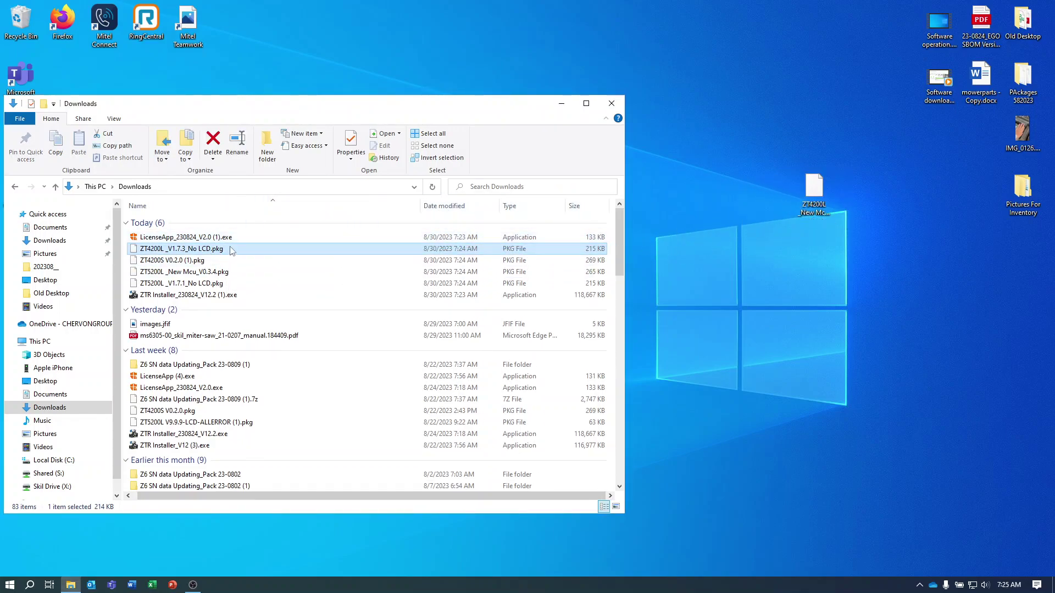
drag(245, 253, 823, 284)
drag(255, 250, 819, 350)
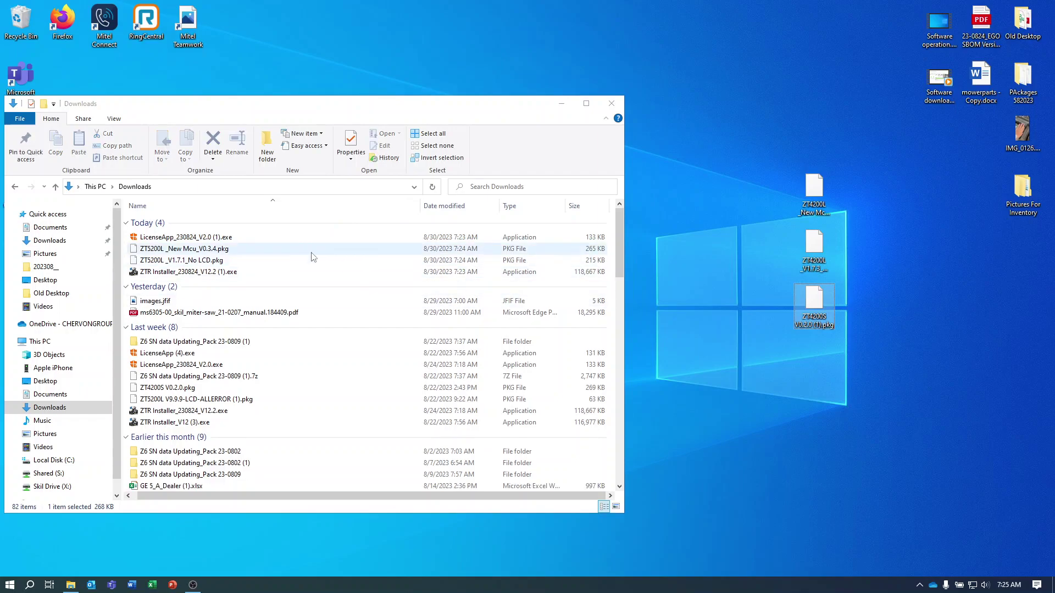
click(265, 252)
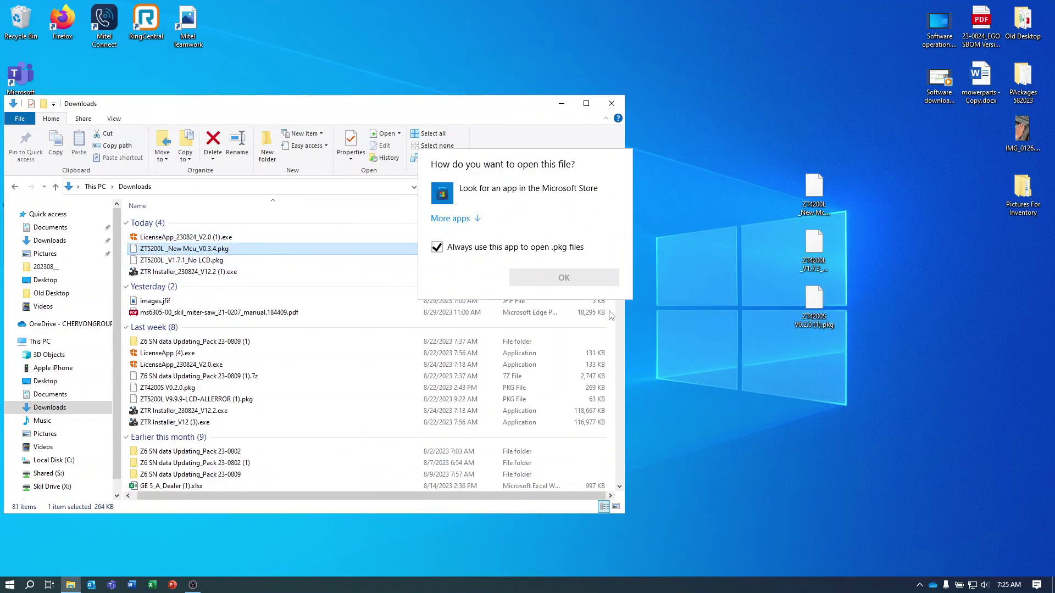
click(281, 245)
mouse_move(281, 245)
mouse_down()
mouse_move(495, 272)
mouse_move(819, 394)
mouse_up()
drag(274, 254, 825, 446)
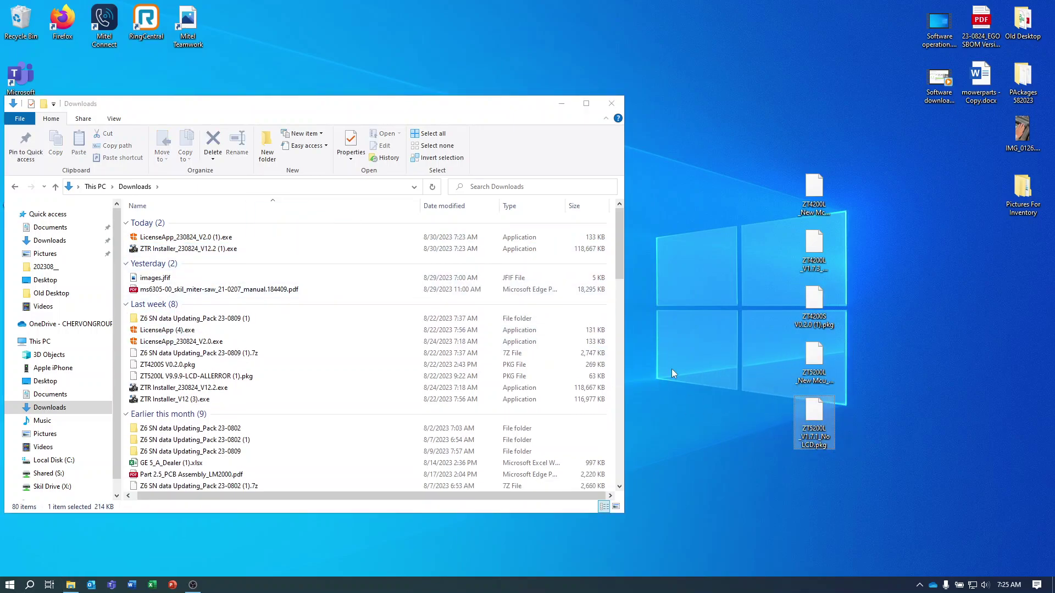
click(611, 103)
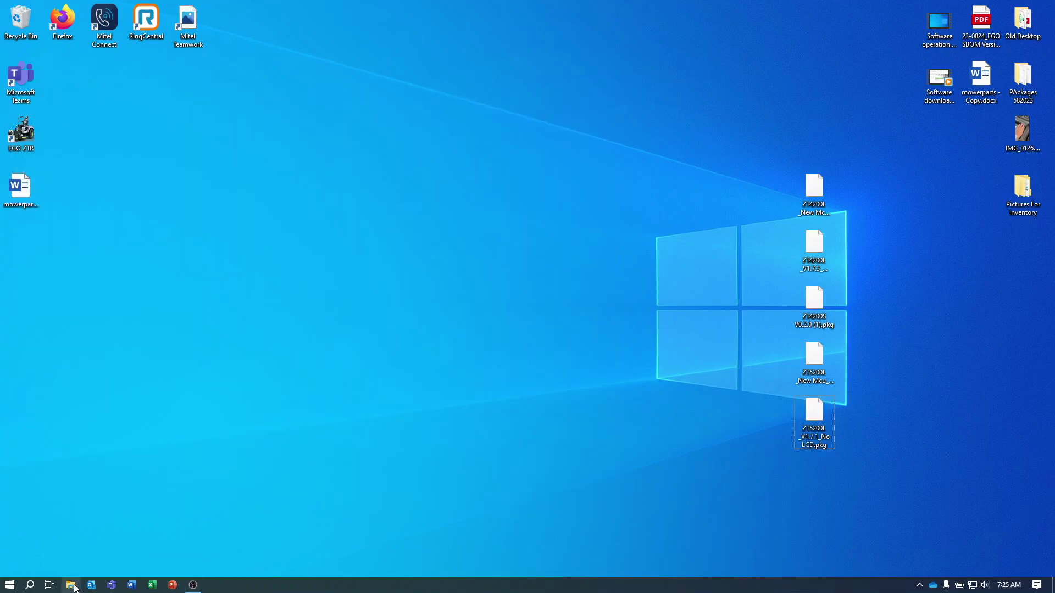
Open the empty C:\CHERVON ZT4200L\ota\packages folder in File Explorer
click(71, 585)
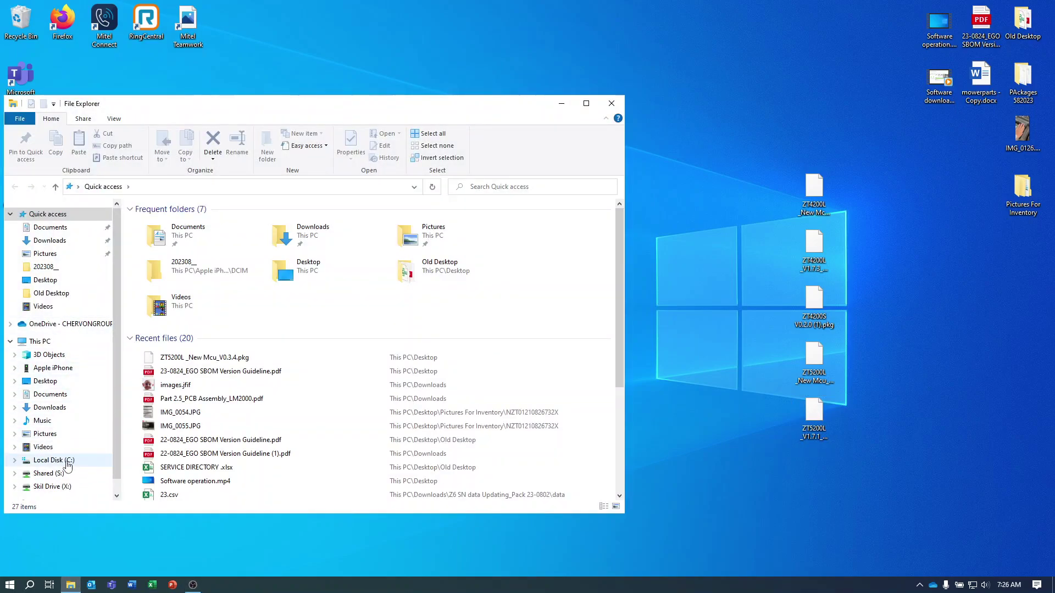
click(60, 462)
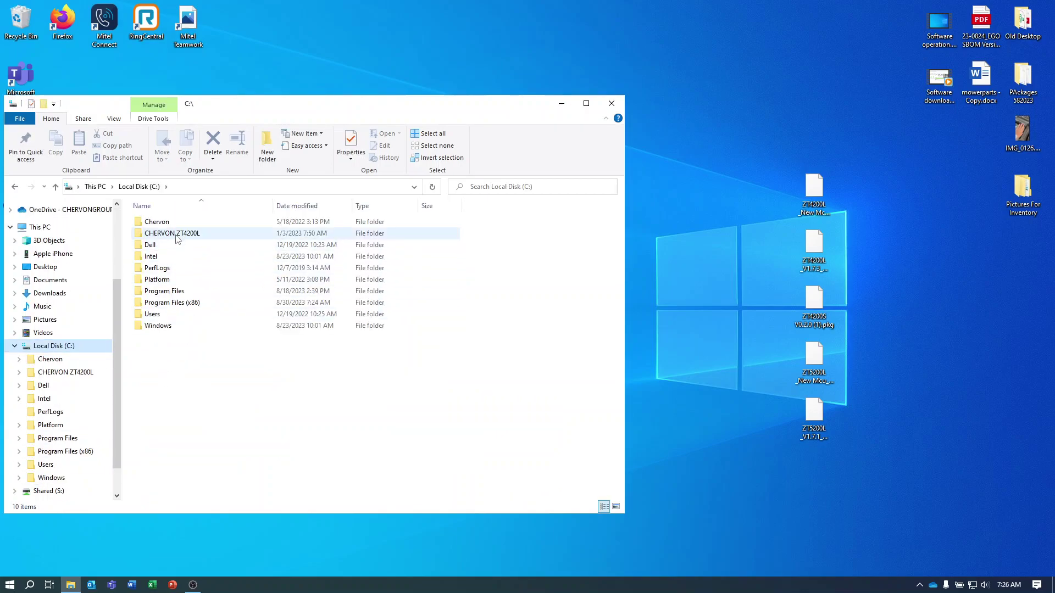
double_click(211, 238)
double_click(201, 224)
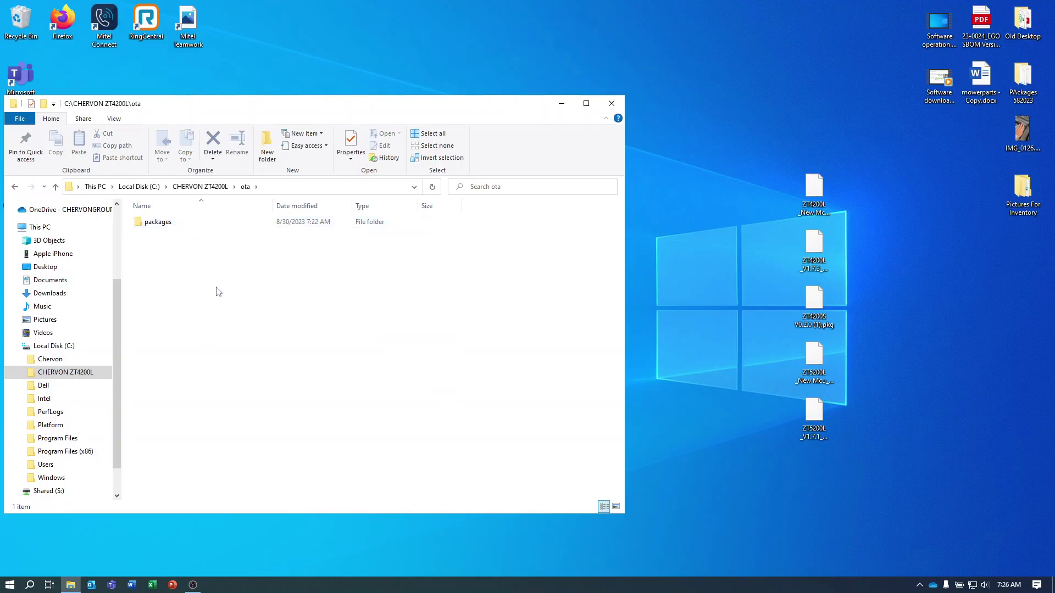
double_click(217, 223)
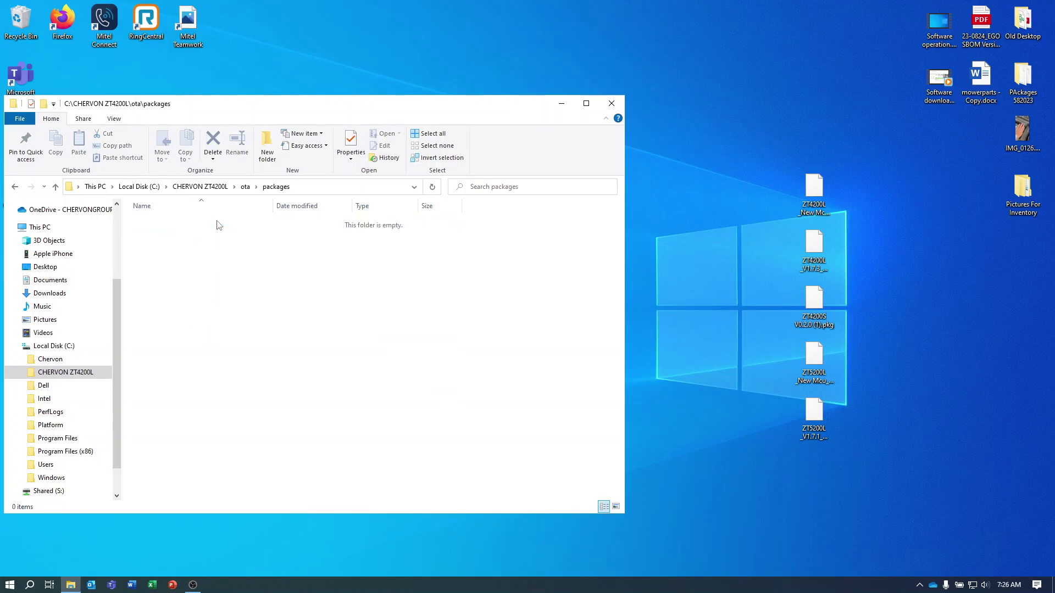
Drag the five ZT4200L, ZT4200S and ZT5200L .pkg files from the desktop into packages
click(783, 181)
click(814, 189)
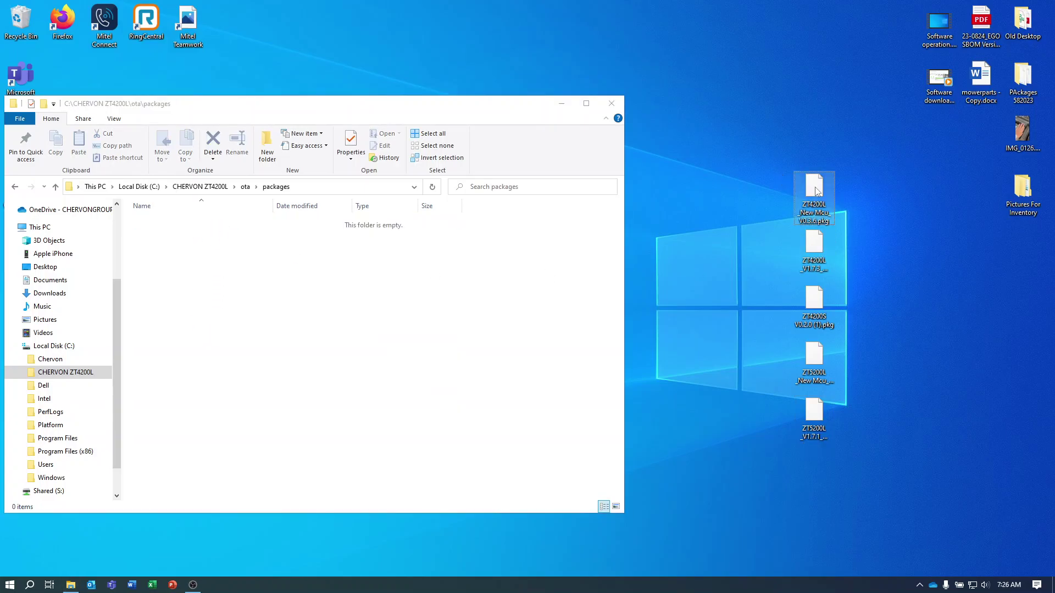
drag(815, 191, 340, 269)
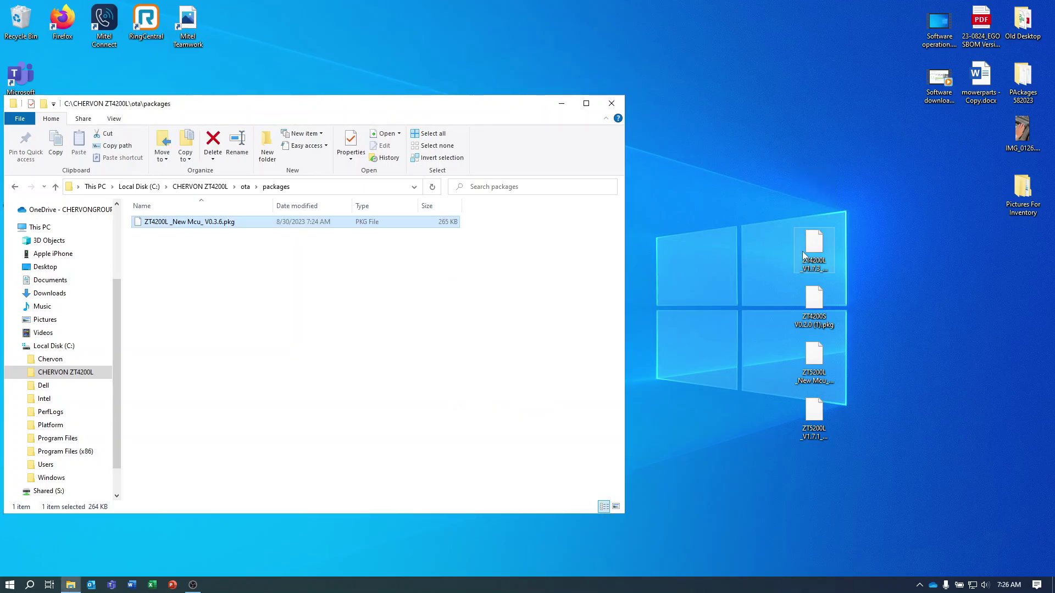
mouse_move(804, 255)
mouse_down()
mouse_move(273, 258)
mouse_move(291, 266)
mouse_up()
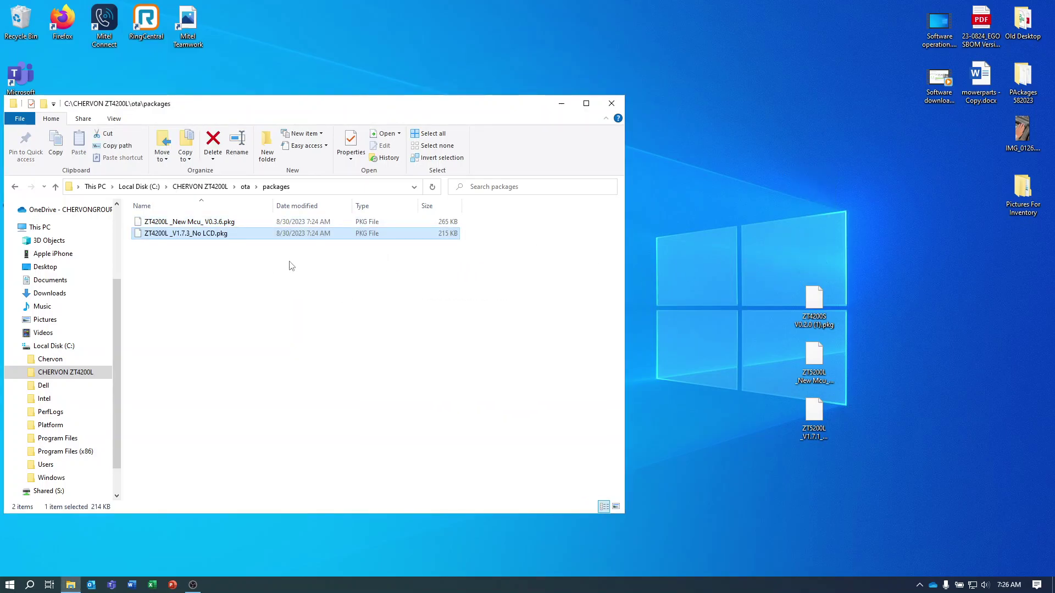
mouse_move(818, 306)
mouse_down()
mouse_move(403, 303)
mouse_move(250, 279)
mouse_up()
click(815, 360)
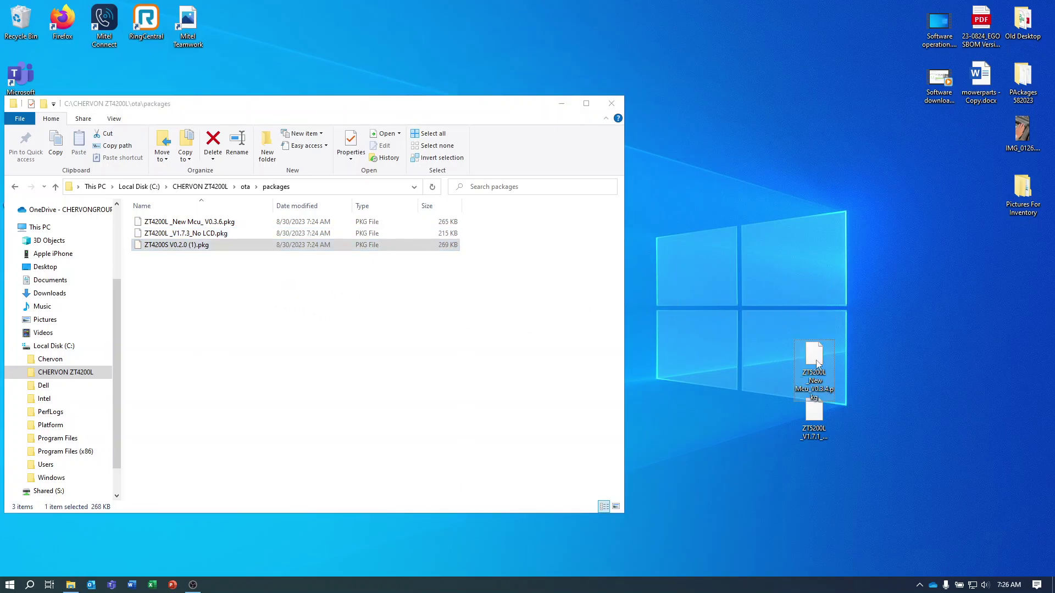
double_click(817, 363)
click(754, 315)
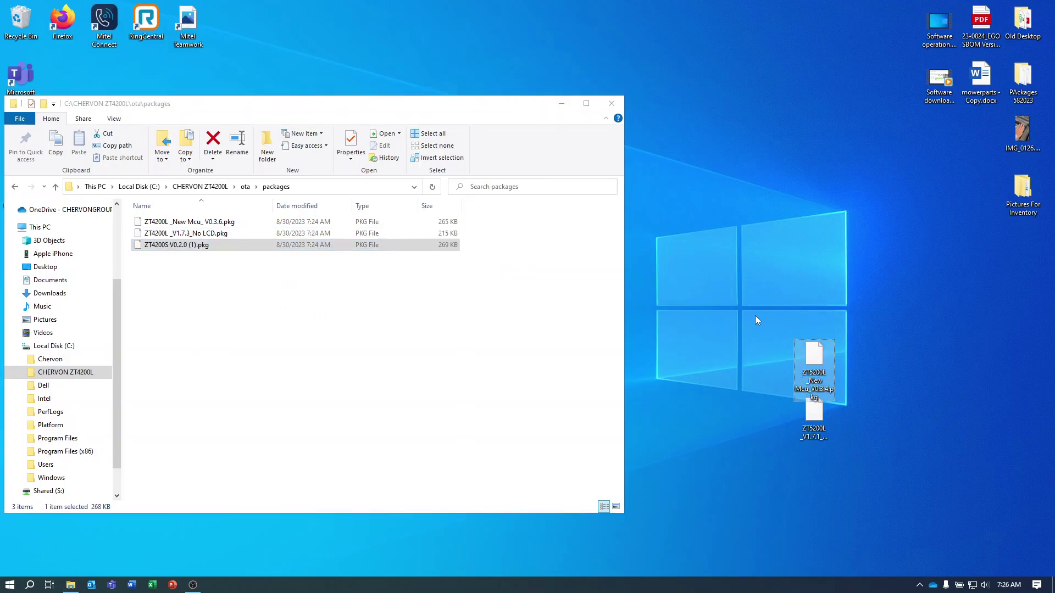
drag(815, 361, 215, 292)
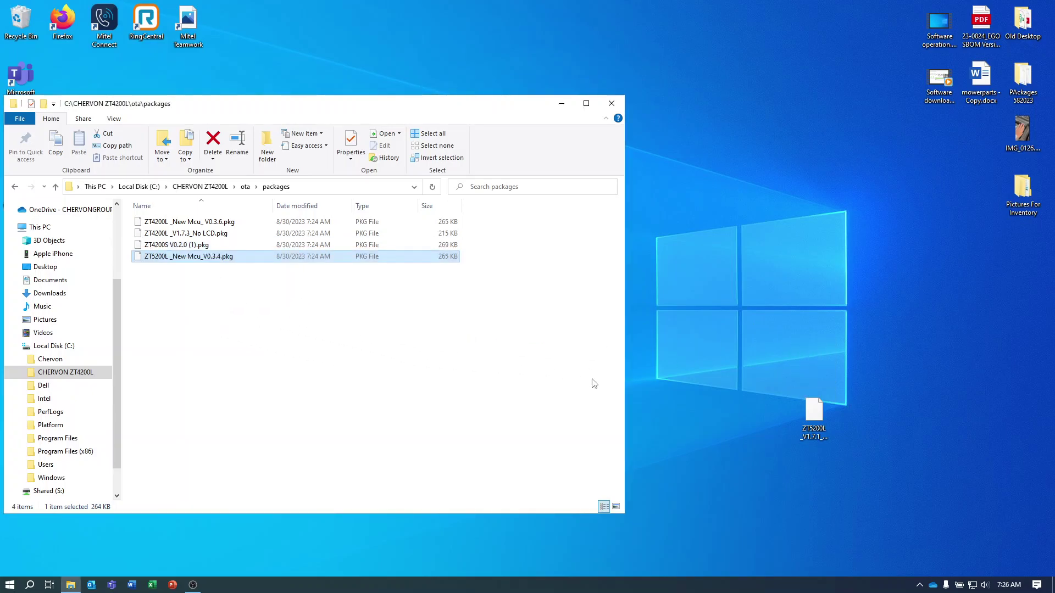
mouse_move(812, 417)
mouse_down()
mouse_move(205, 303)
mouse_move(245, 314)
mouse_up()
Close the packages window and launch EGO ZTR from its desktop shortcut
click(618, 102)
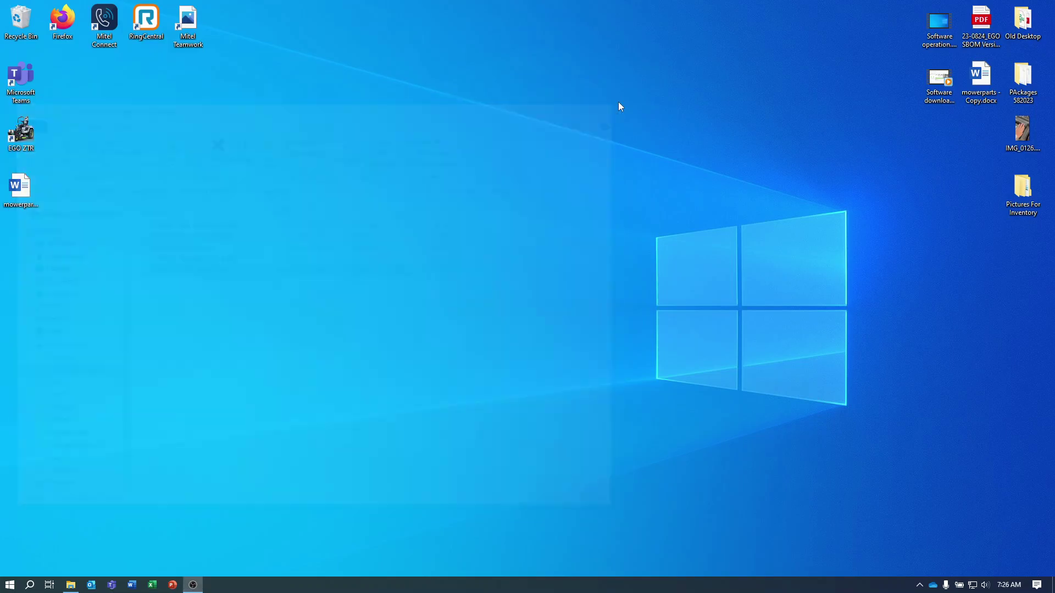
click(25, 137)
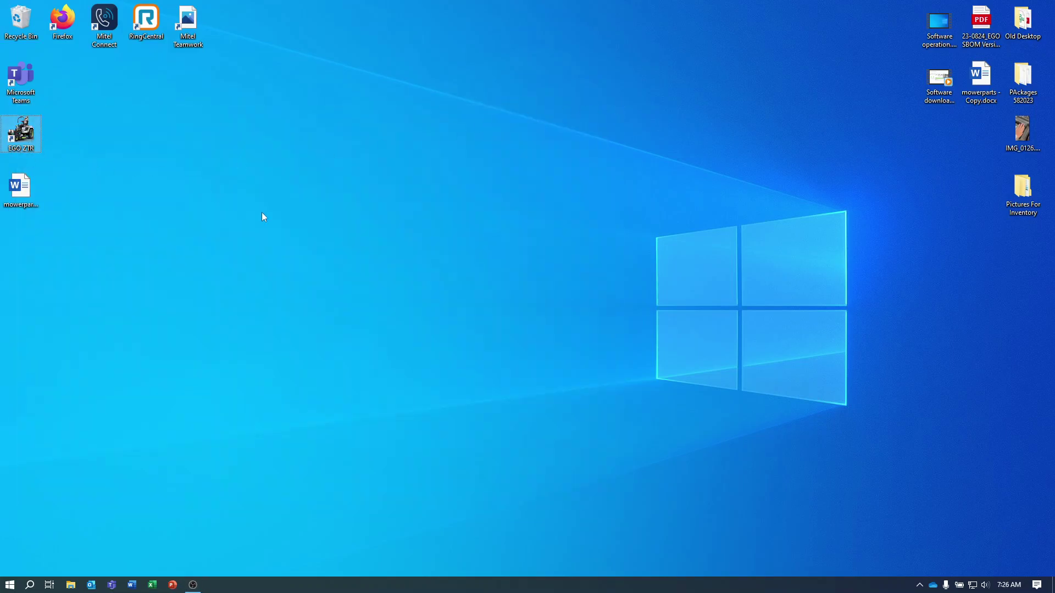